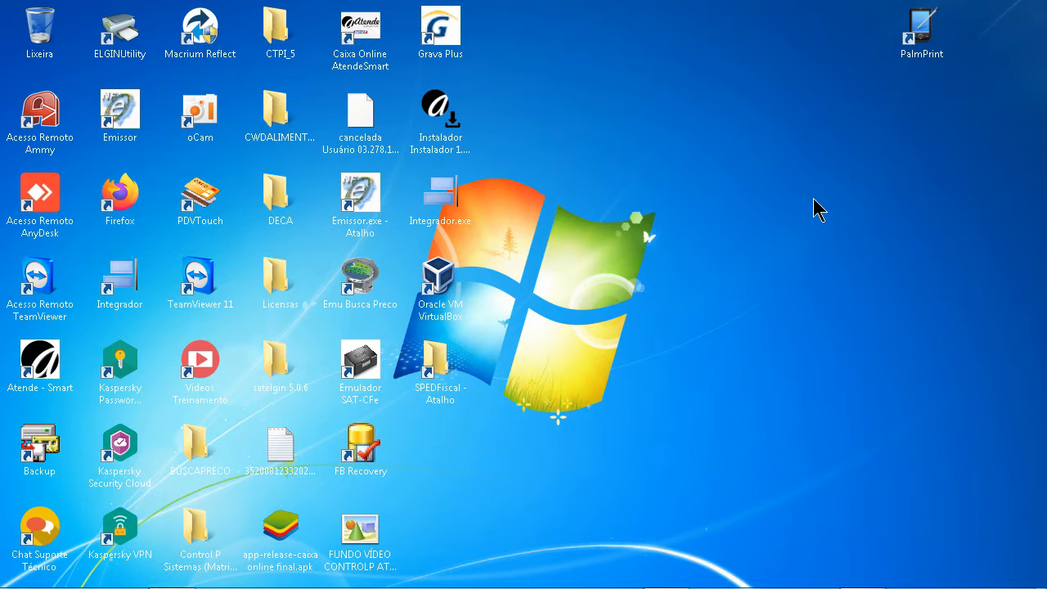
# Bring up the Alt+Tab switcher listing the open windows
pyautogui.hotkey('alt', 'Tab')
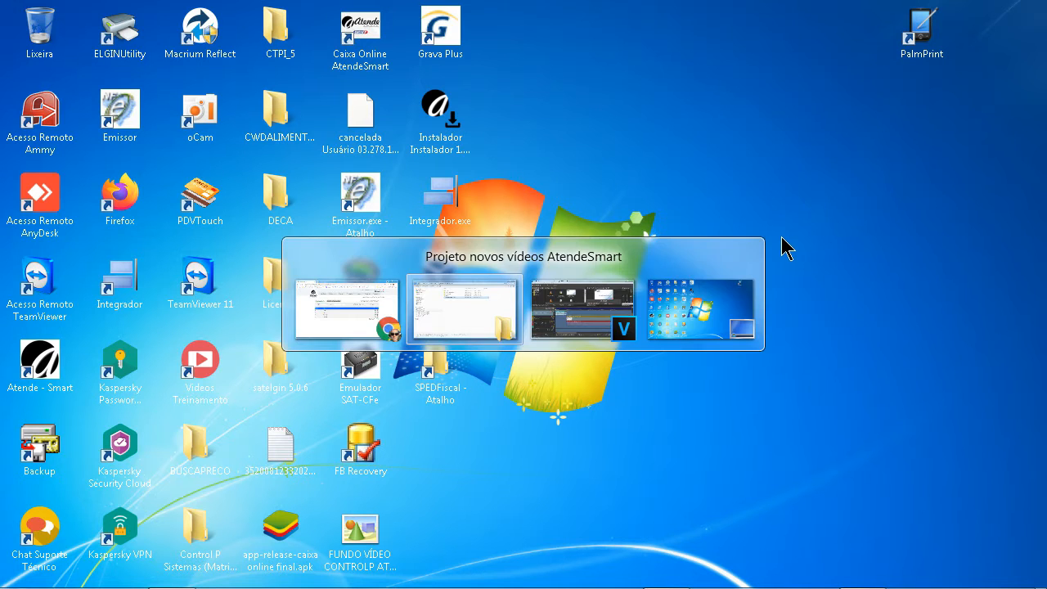
# Switch to Atende Smart and open Cadastros > Local Impressão, listing CHAPA, SUCO, PORCOES and GARCON
pyautogui.hotkey('shift', 'Tab')
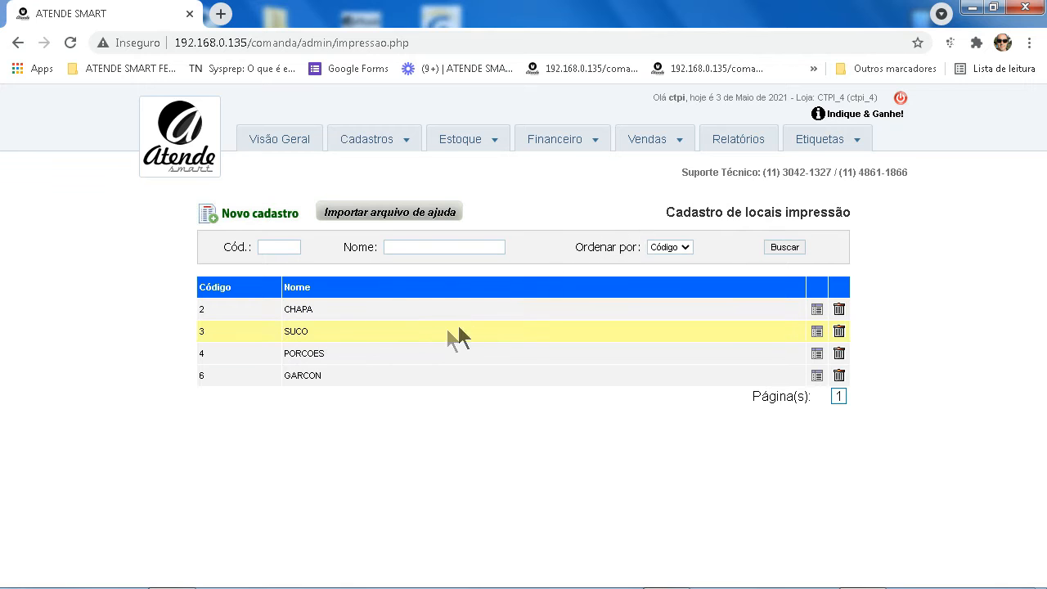
pyautogui.click(378, 135)
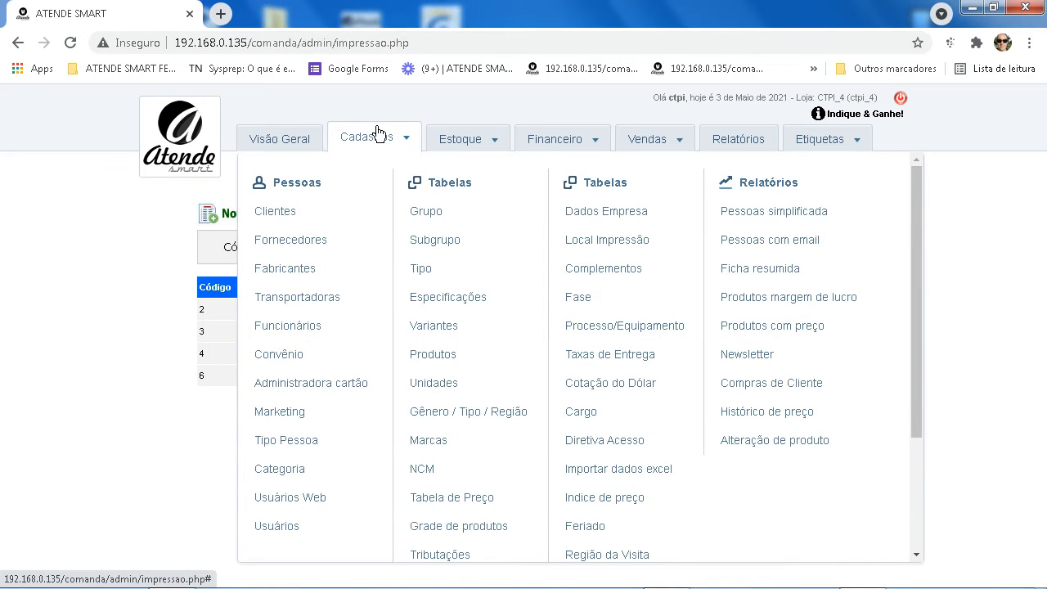
pyautogui.moveTo(397, 136)
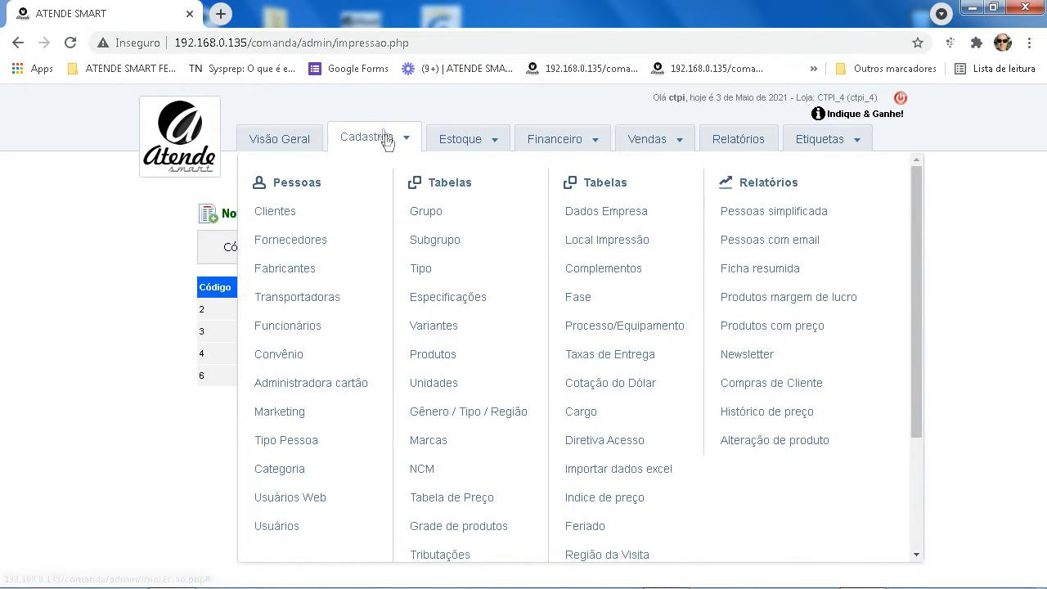
pyautogui.click(609, 245)
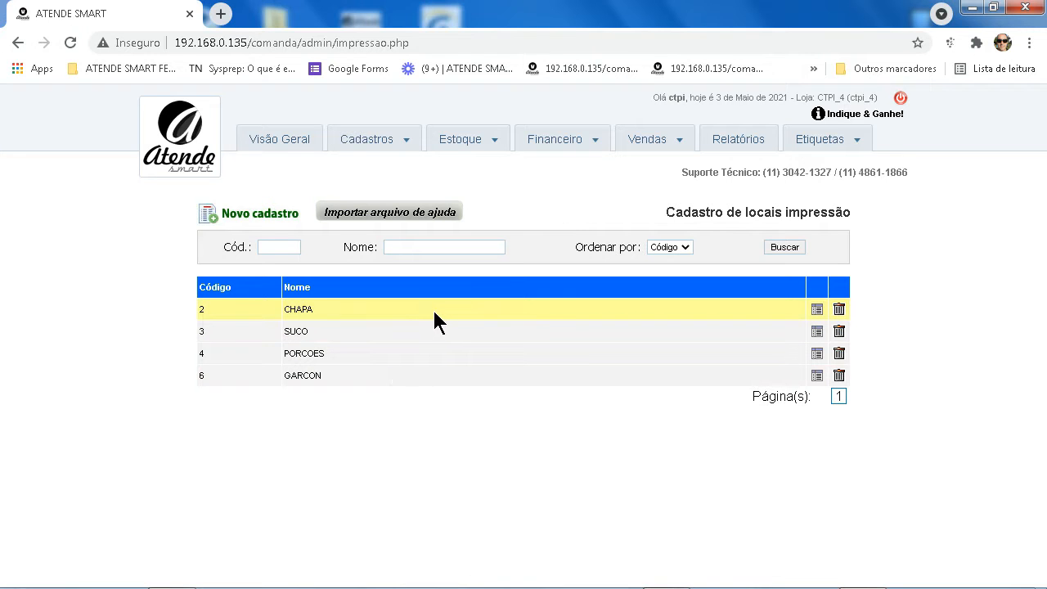
# Check that CHAPA's Porta reads \\LOCALHOST\CHAPA5, then open Windows Dispositivos e Impressoras
pyautogui.click(817, 311)
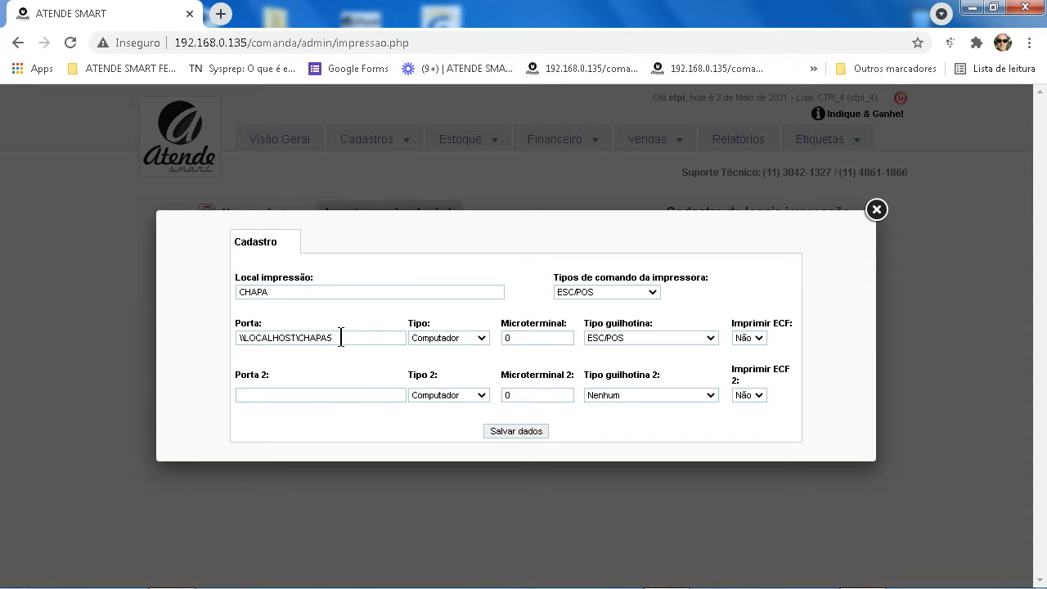
pyautogui.click(874, 209)
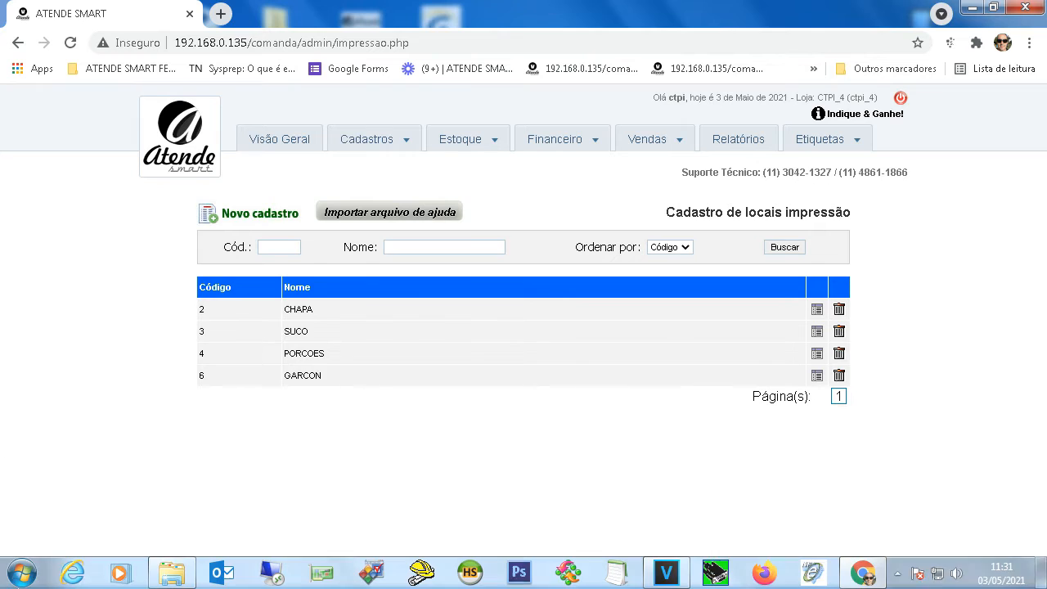
pyautogui.click(22, 572)
pyautogui.click(275, 266)
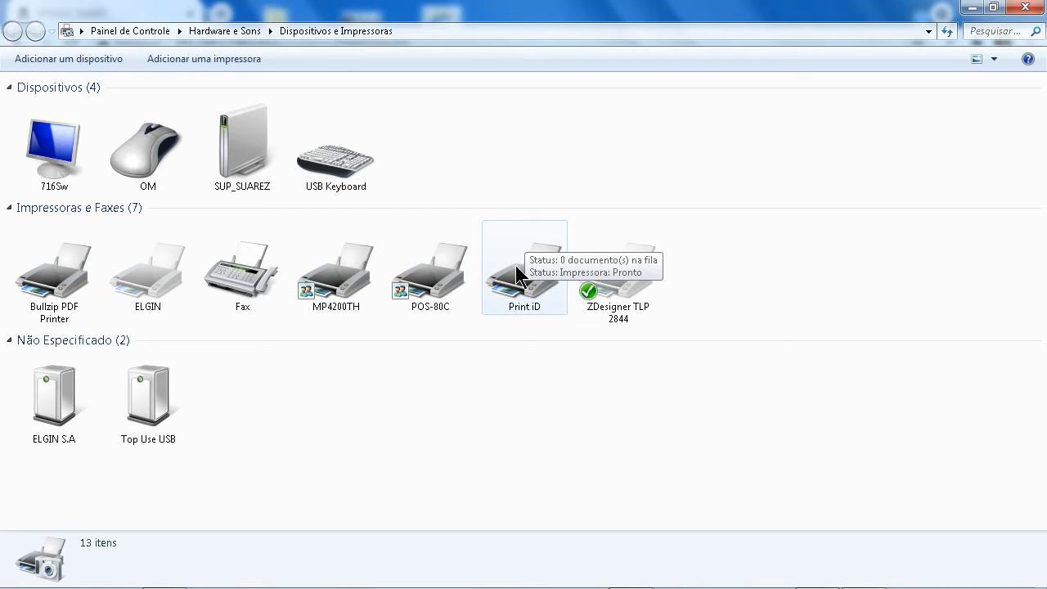
pyautogui.hotkey('alt', 'Tab')
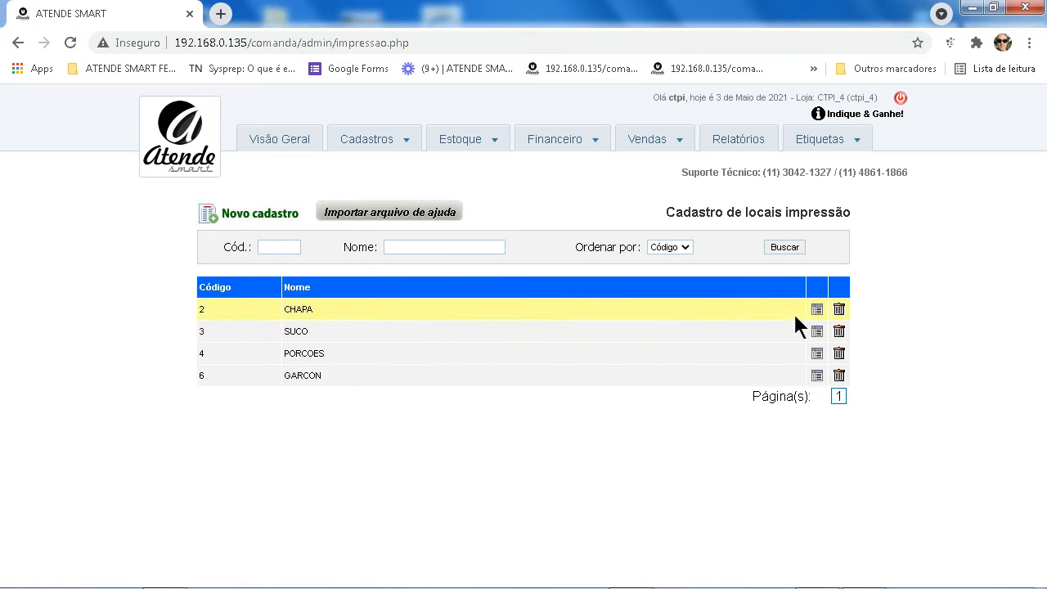
pyautogui.click(816, 309)
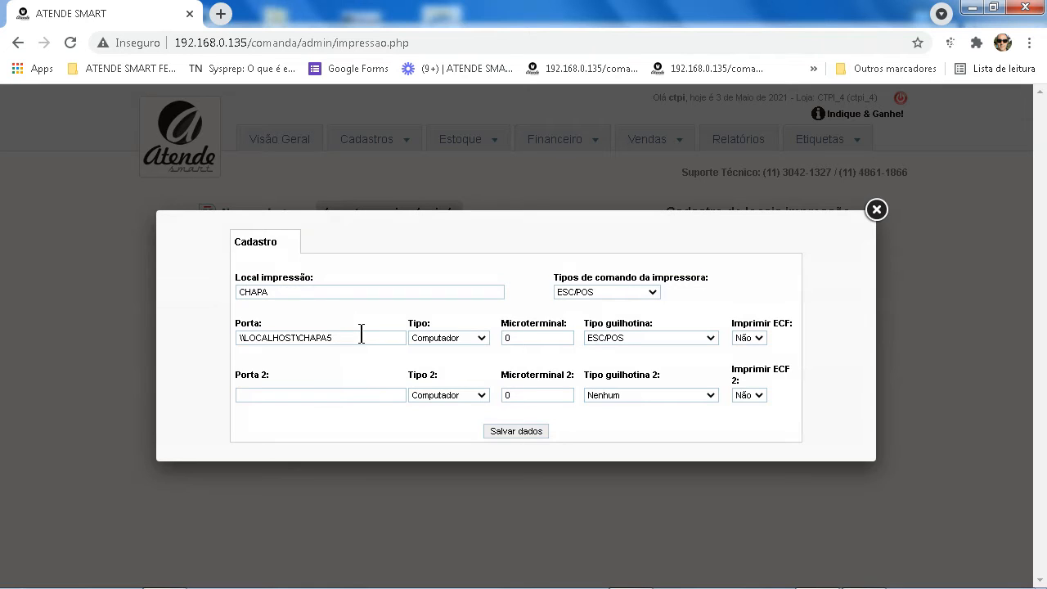
pyautogui.moveTo(361, 333); pyautogui.dragTo(299, 345)
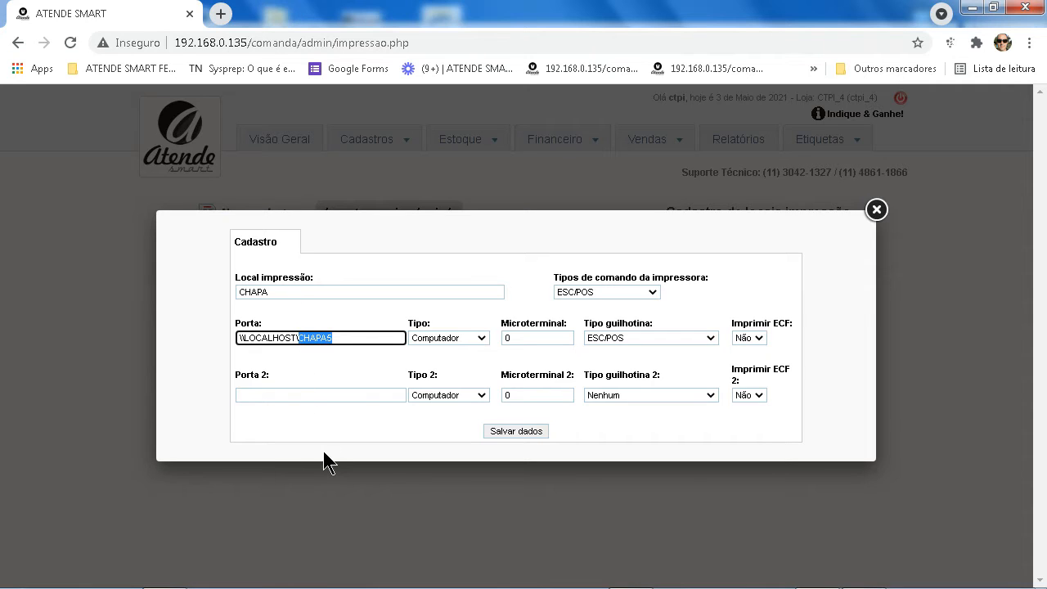
pyautogui.write('LANCHE')
pyautogui.click(876, 209)
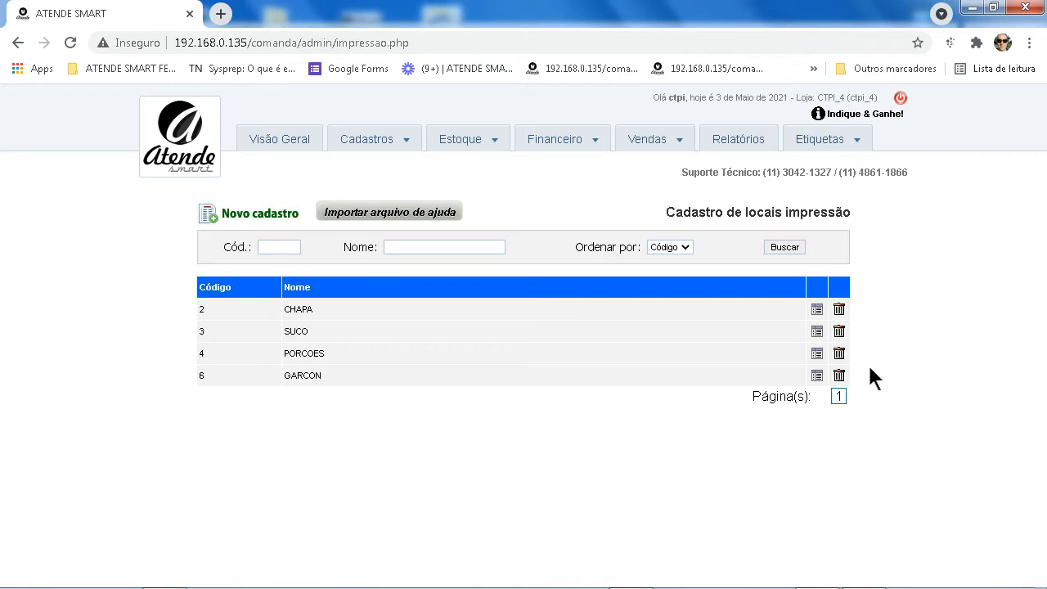
pyautogui.click(817, 310)
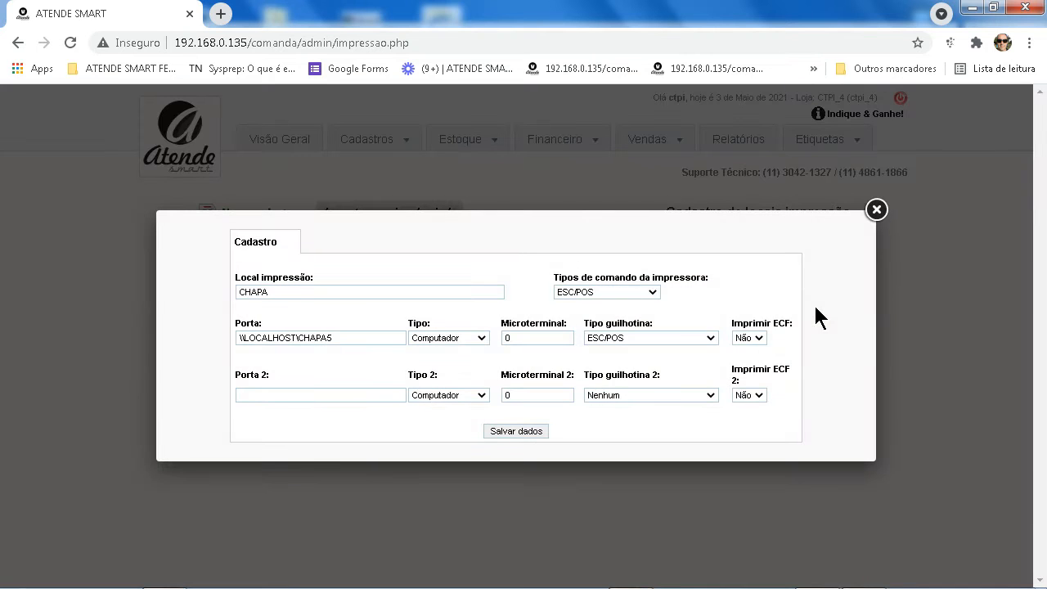
pyautogui.click(876, 209)
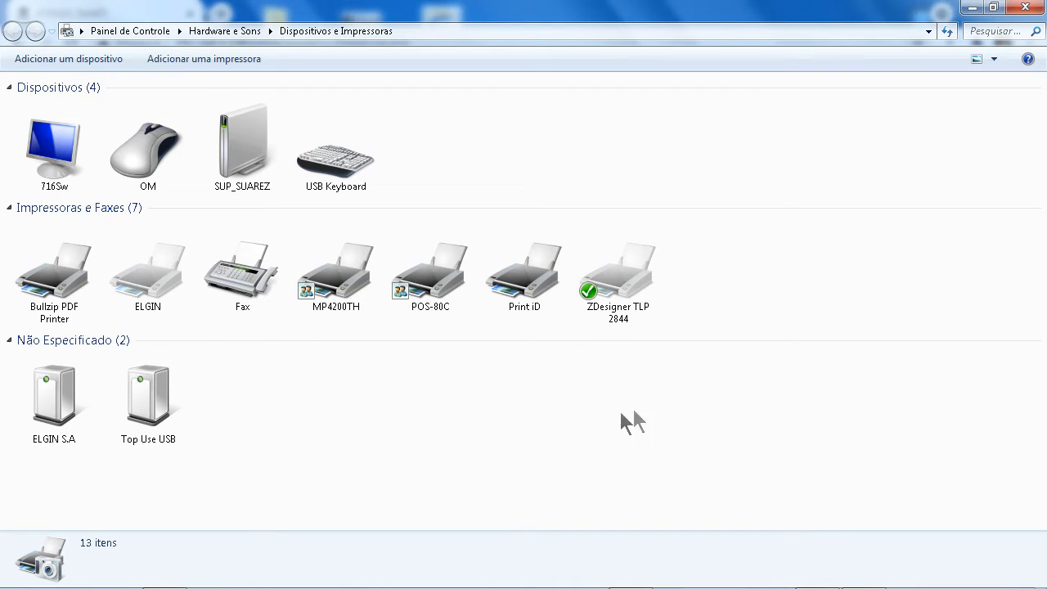
# Share the Print iD printer under the name CHAPA5, apply it, and return to Atende Smart
pyautogui.rightClick(533, 280)
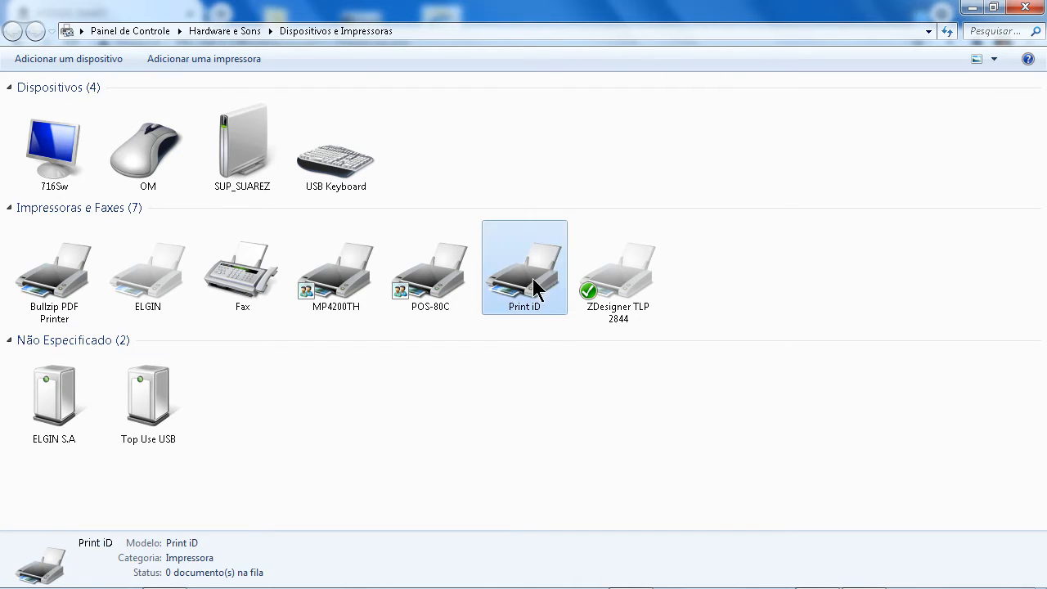
pyautogui.click(585, 343)
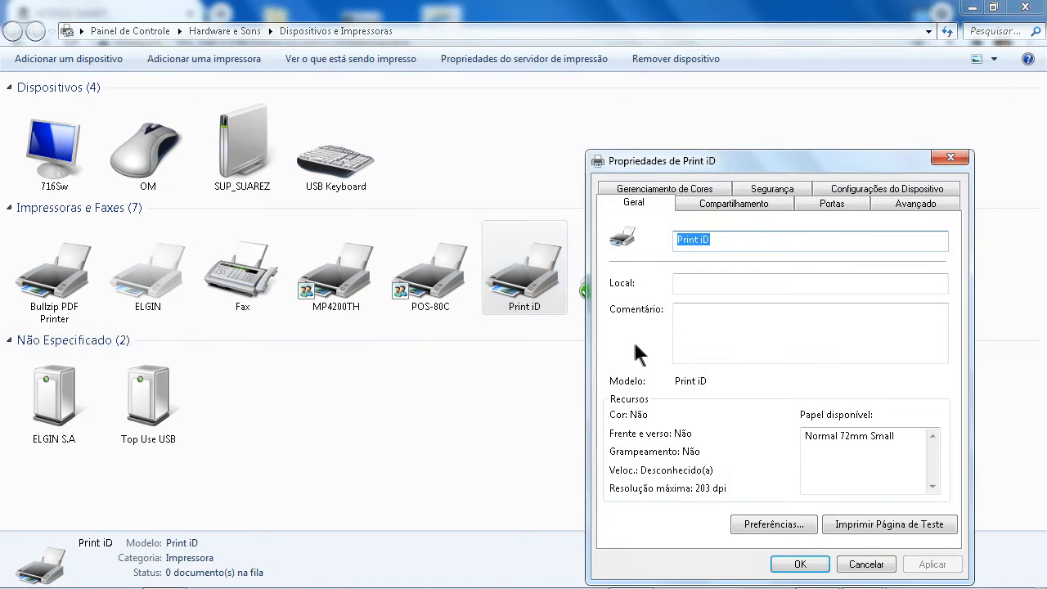
pyautogui.click(746, 209)
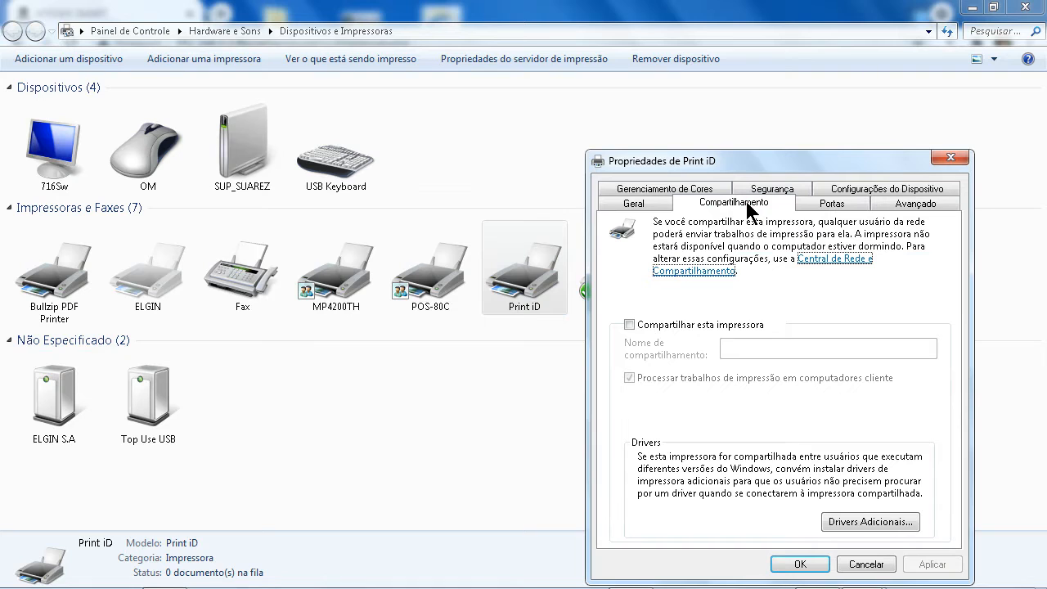
pyautogui.moveTo(764, 171); pyautogui.dragTo(514, 126)
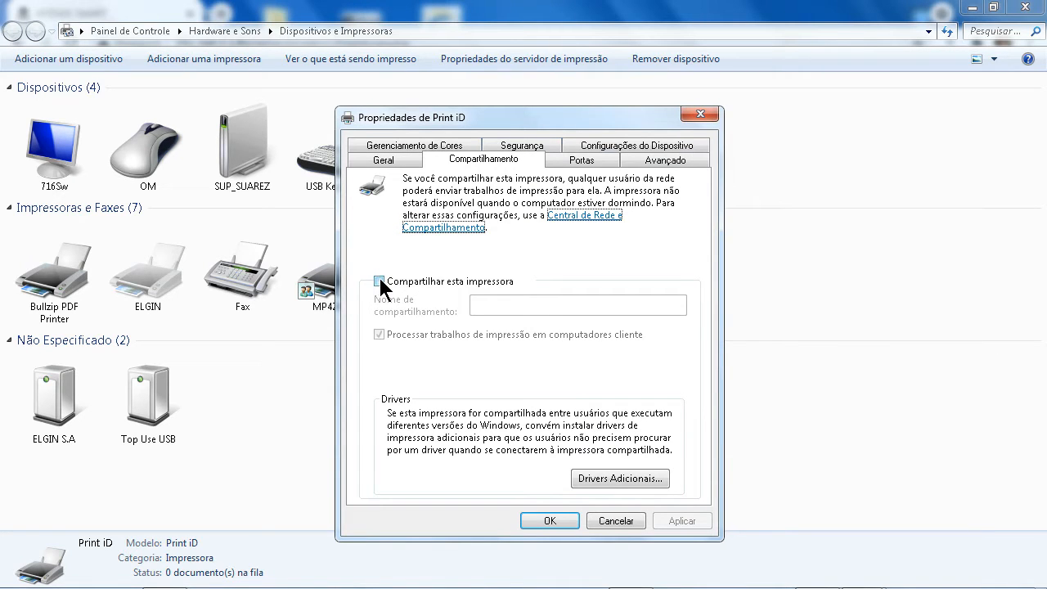
pyautogui.click(378, 282)
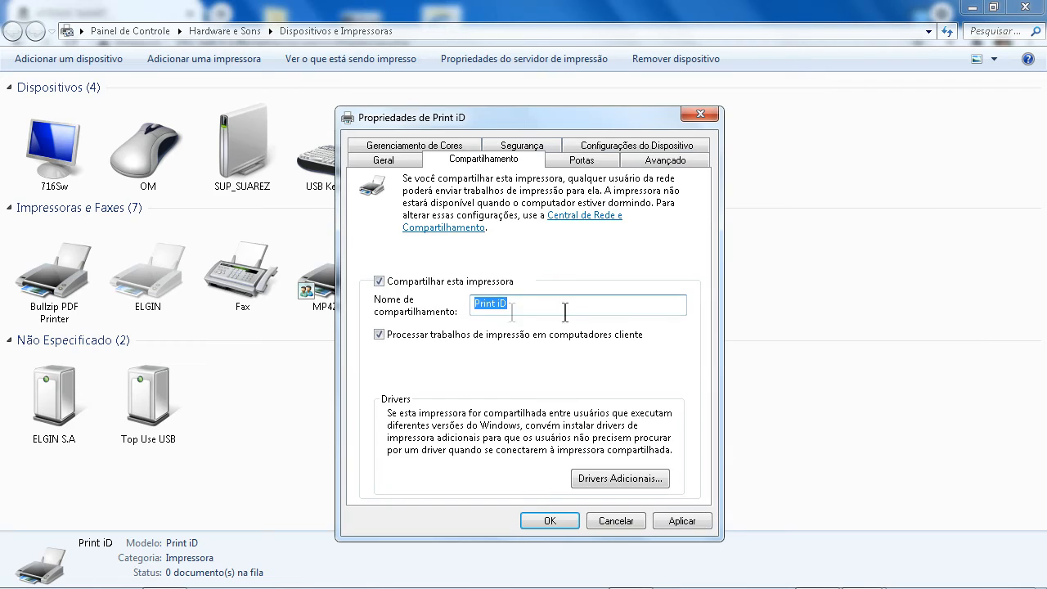
pyautogui.write('CHAPA5')
pyautogui.click(662, 519)
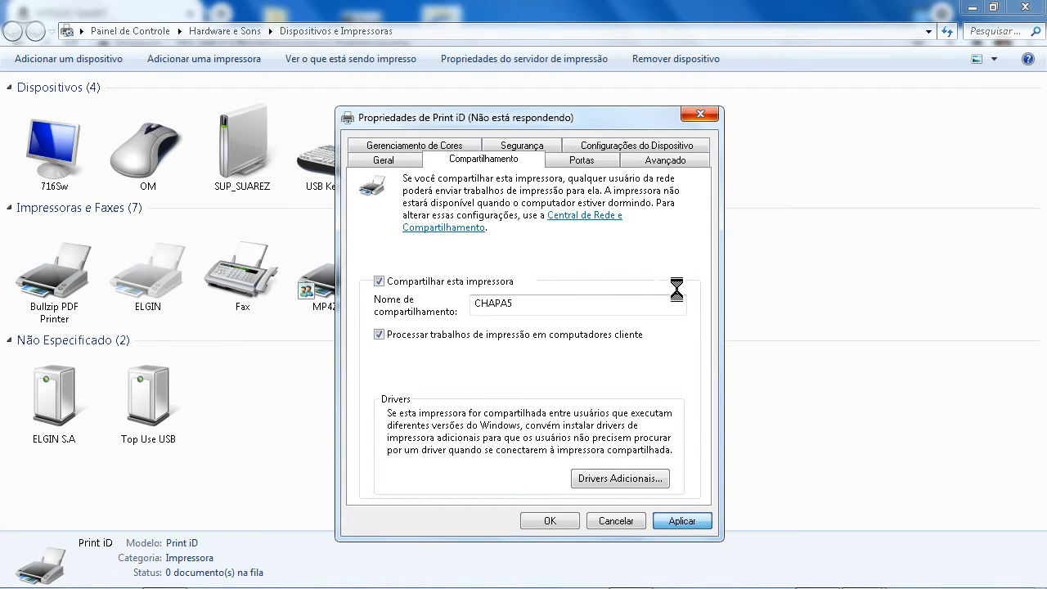
pyautogui.hotkey('alt', 'Tab')
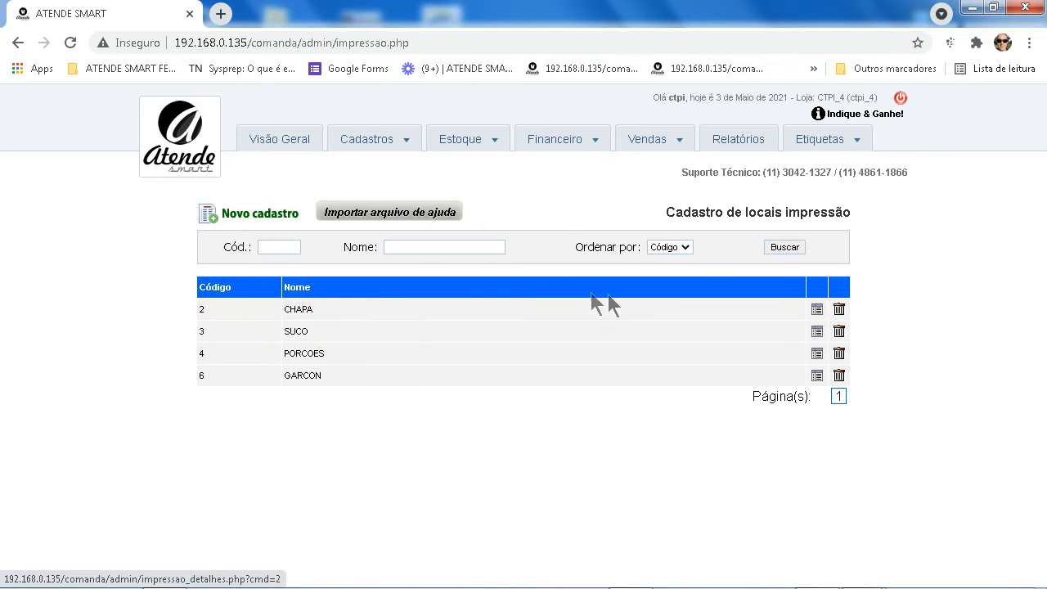
# Open Cadastro de produtos and search the Nome filter for LANCHE, returning 11 products
pyautogui.click(378, 141)
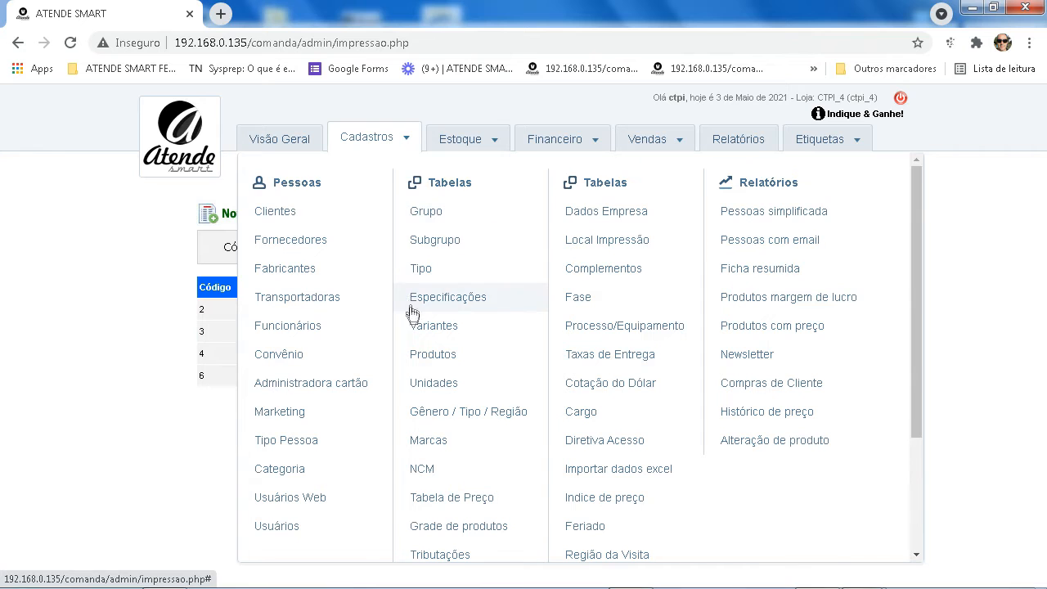
pyautogui.click(441, 359)
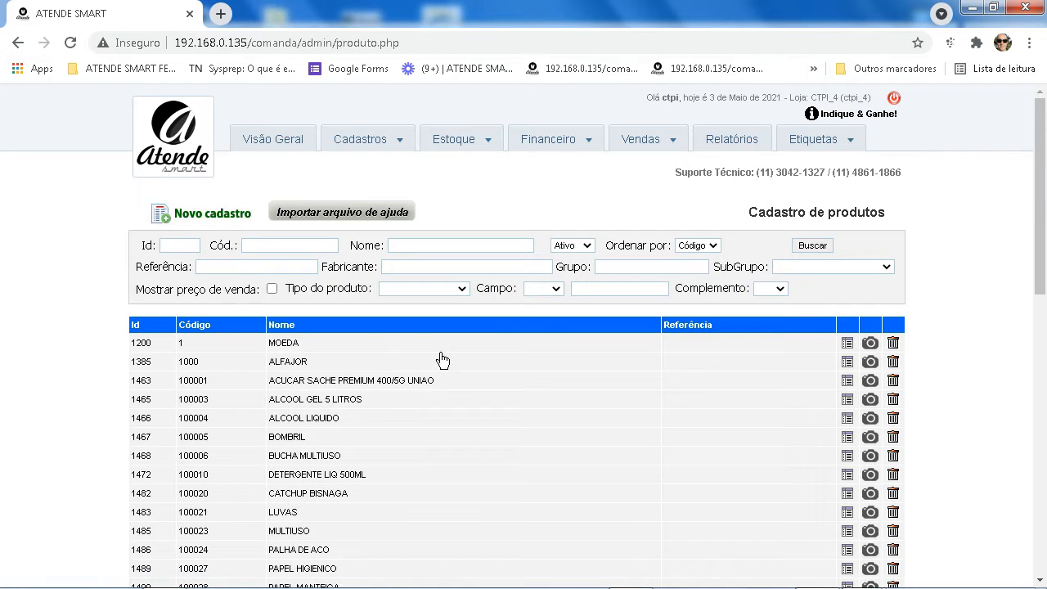
pyautogui.scroll(-2, 514, 401)
pyautogui.scroll(-4, 513, 402)
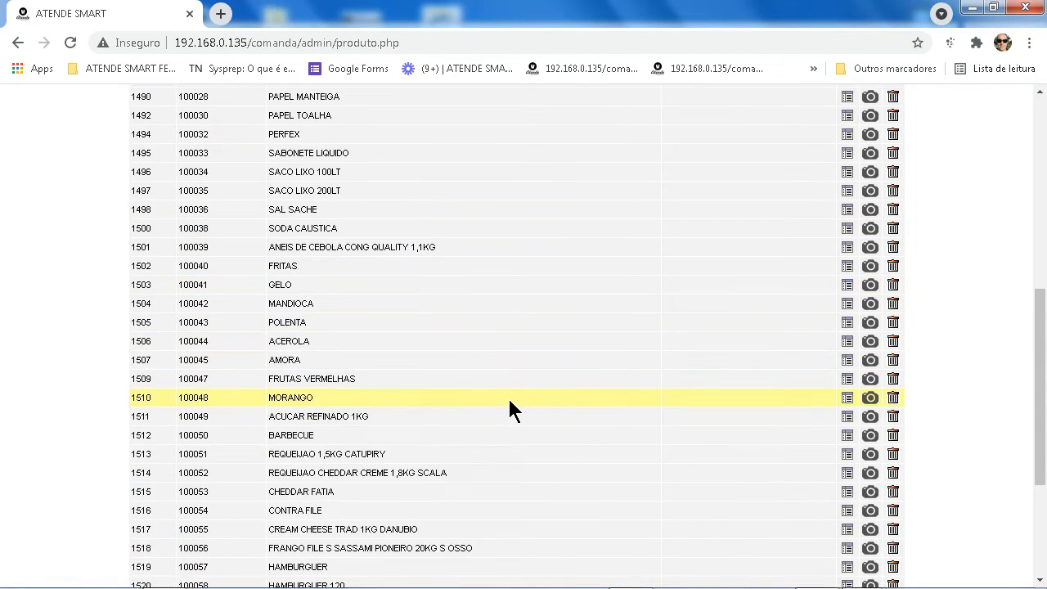
pyautogui.scroll(-3, 507, 396)
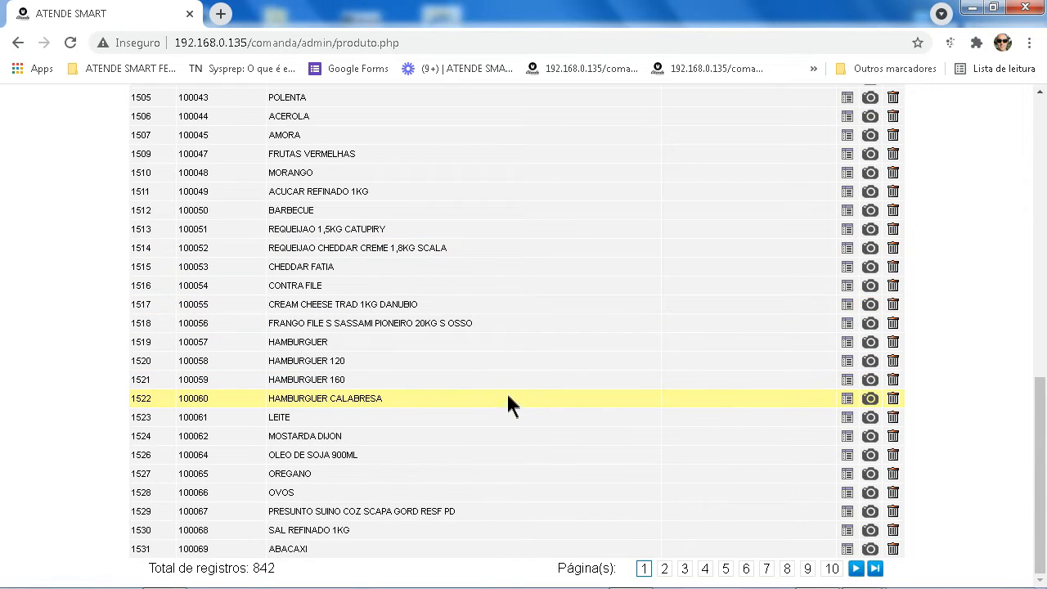
pyautogui.scroll(10, 506, 389)
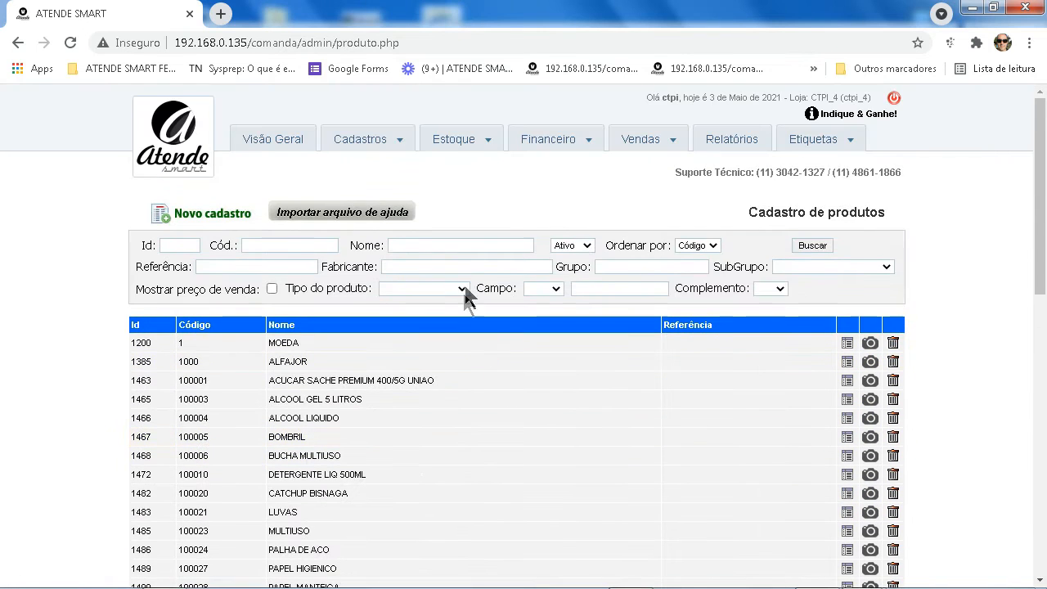
pyautogui.click(472, 245)
pyautogui.write('LANCHE')
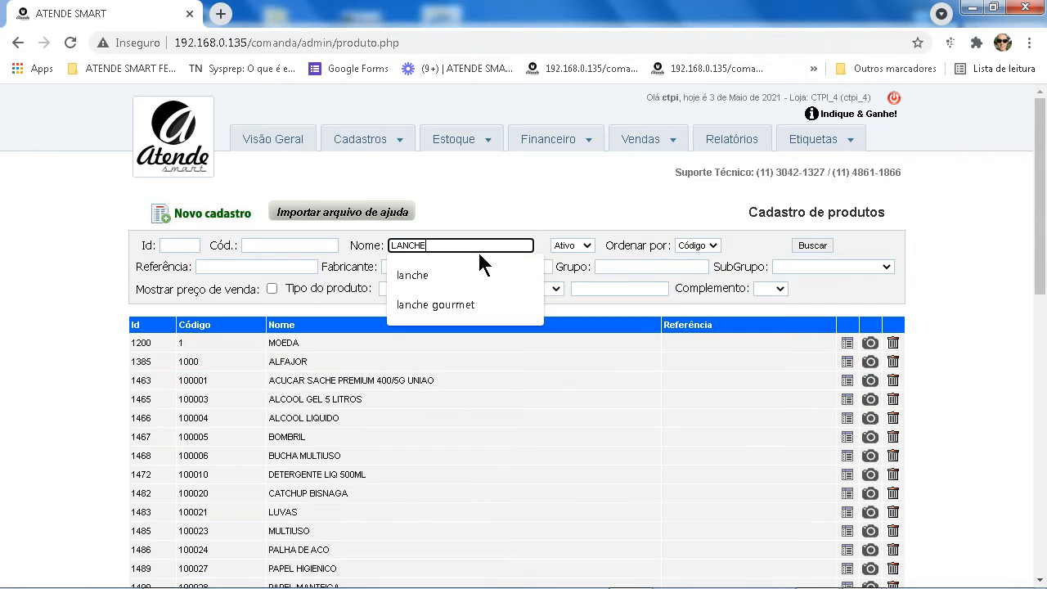
pyautogui.press('Return')
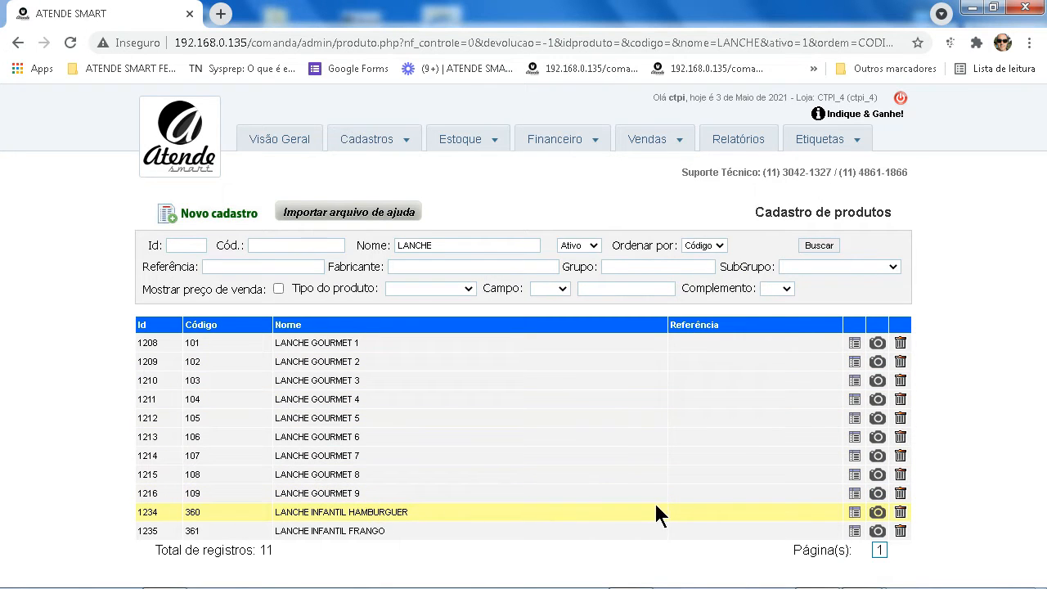
pyautogui.click(853, 516)
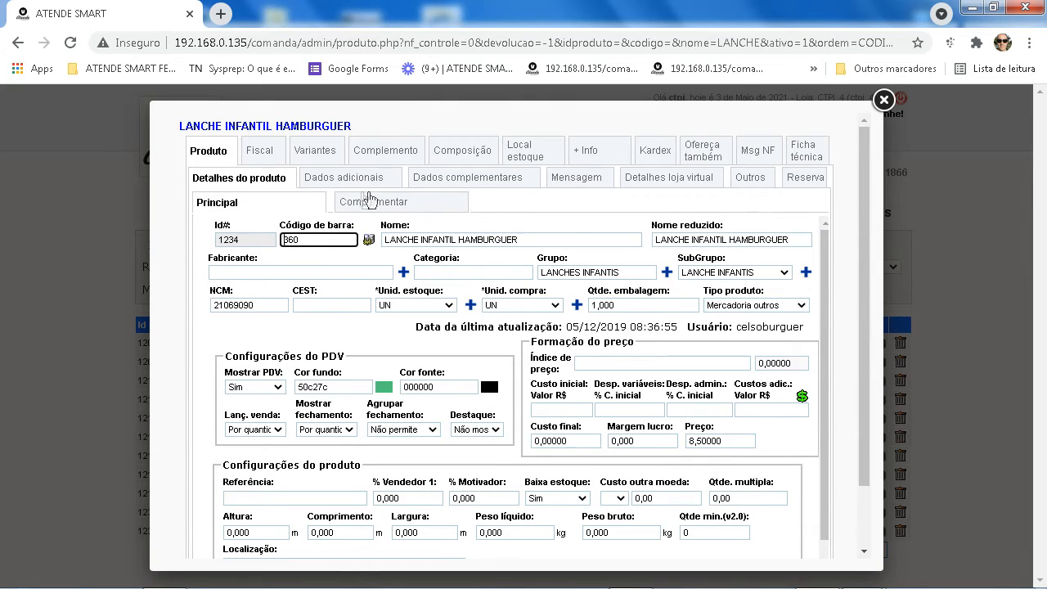
pyautogui.click(386, 209)
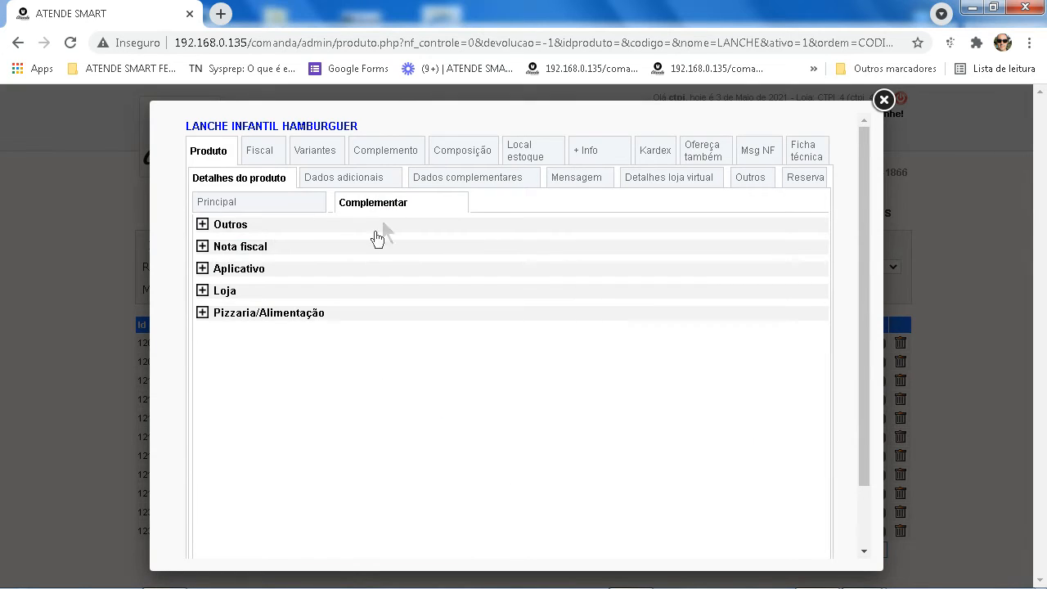
pyautogui.click(203, 314)
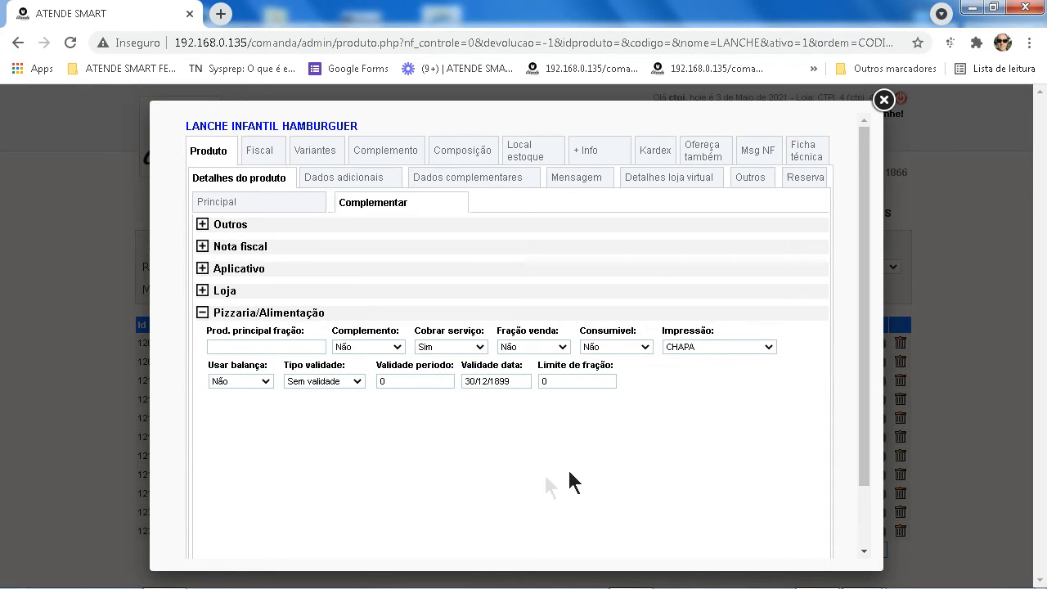
pyautogui.click(767, 349)
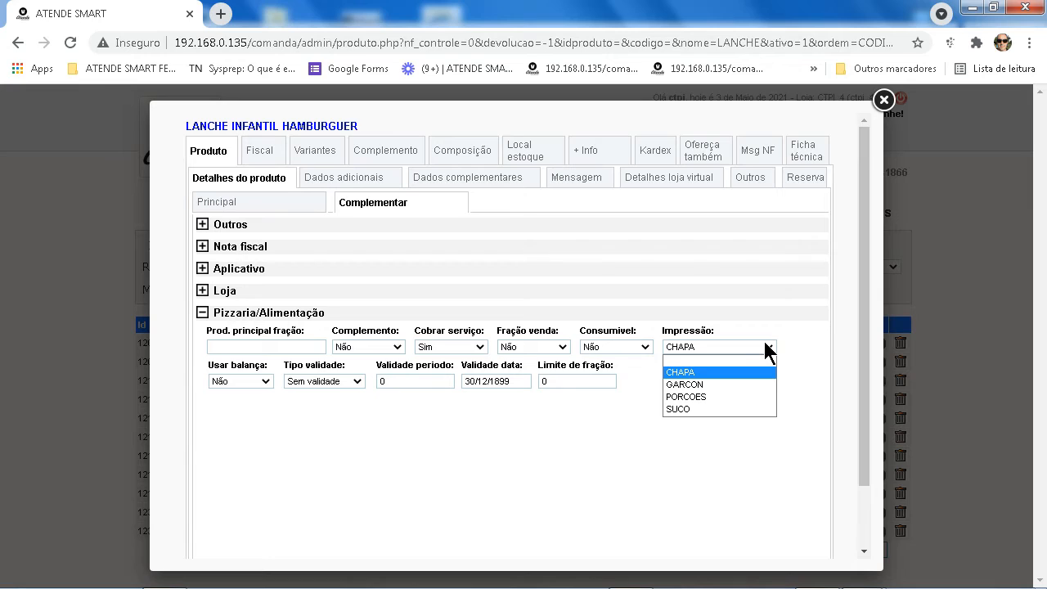
pyautogui.click(771, 352)
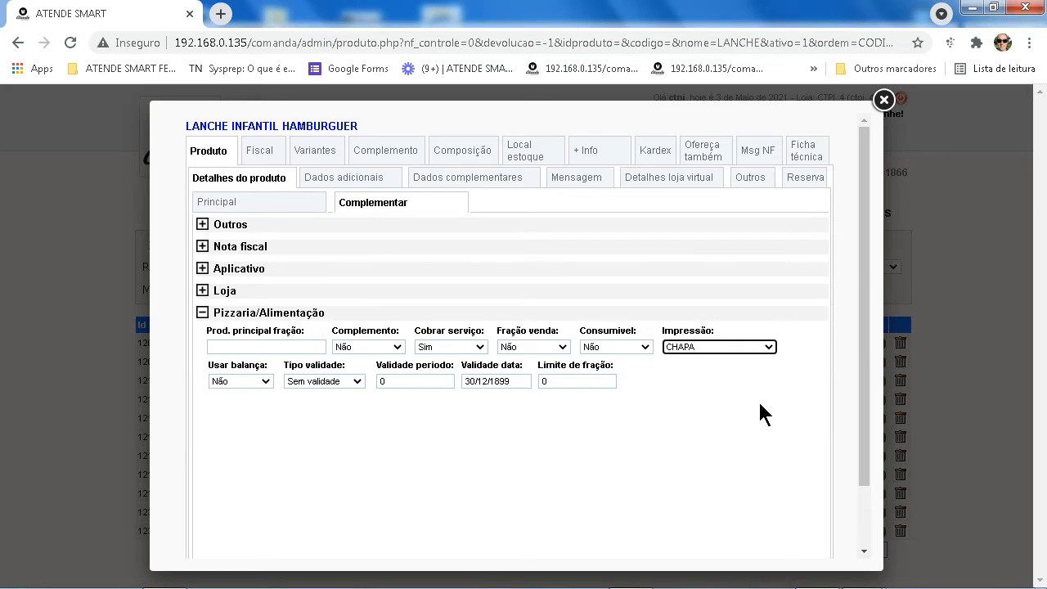
pyautogui.click(884, 100)
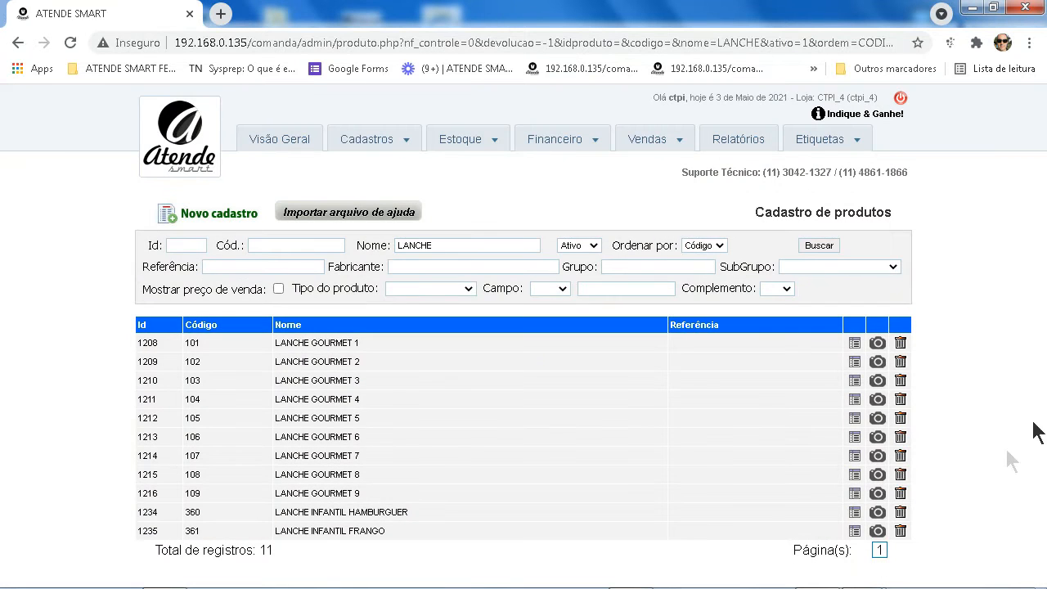
# Open Print iD's printer properties on the Compartilhamento tab, showing the CHAPA5 share
pyautogui.hotkey('alt', 'Tab')
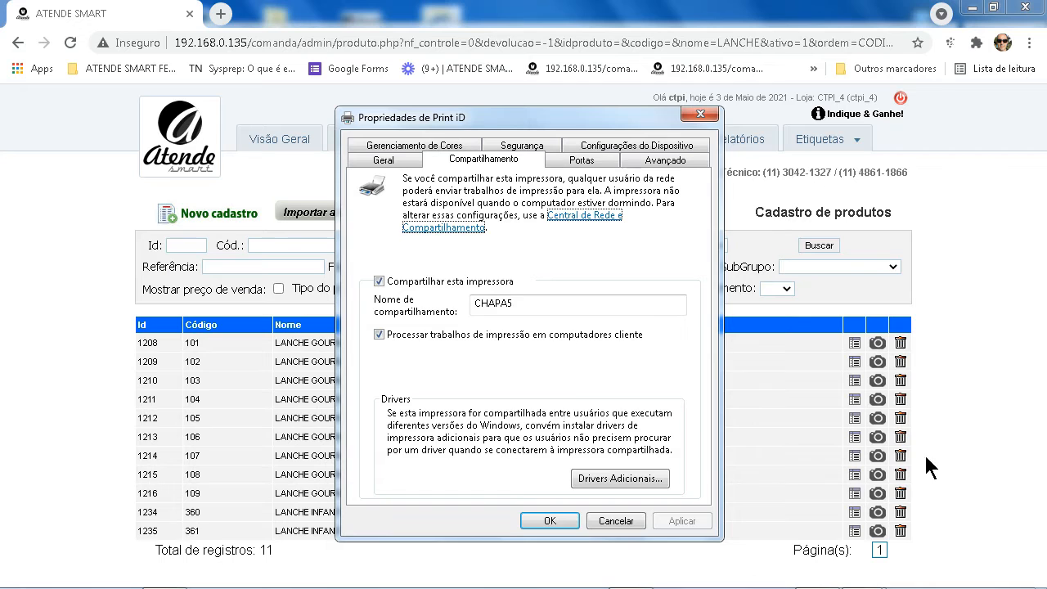
pyautogui.click(549, 521)
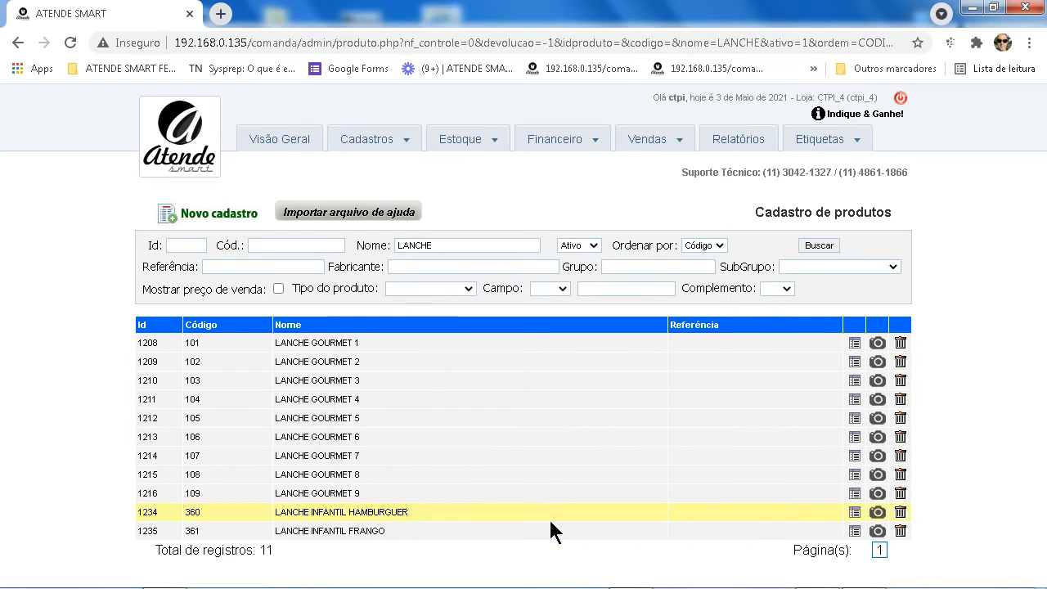
pyautogui.hotkey('alt', 'Tab')
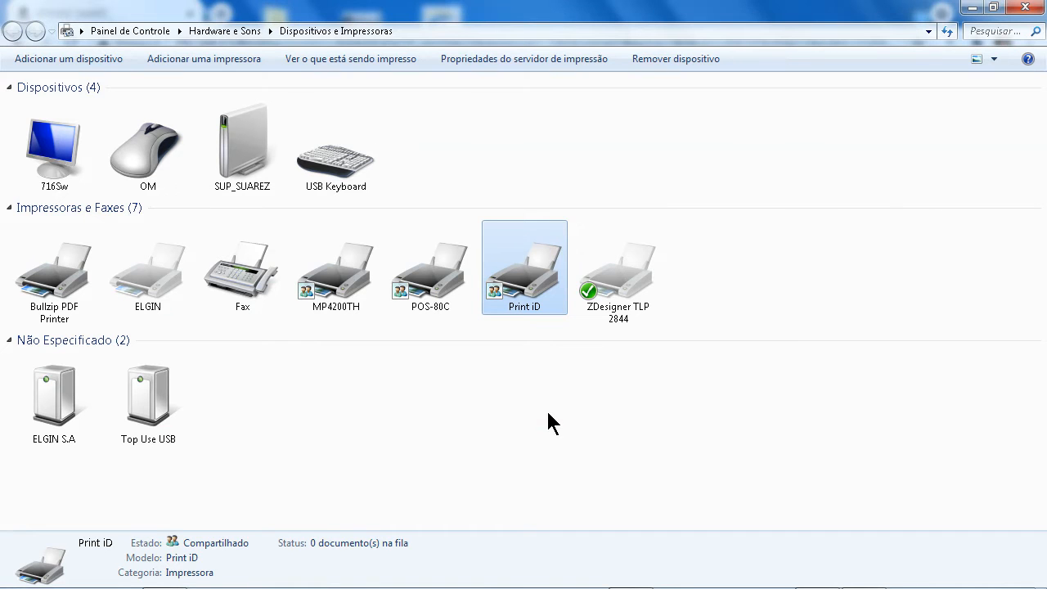
pyautogui.rightClick(512, 283)
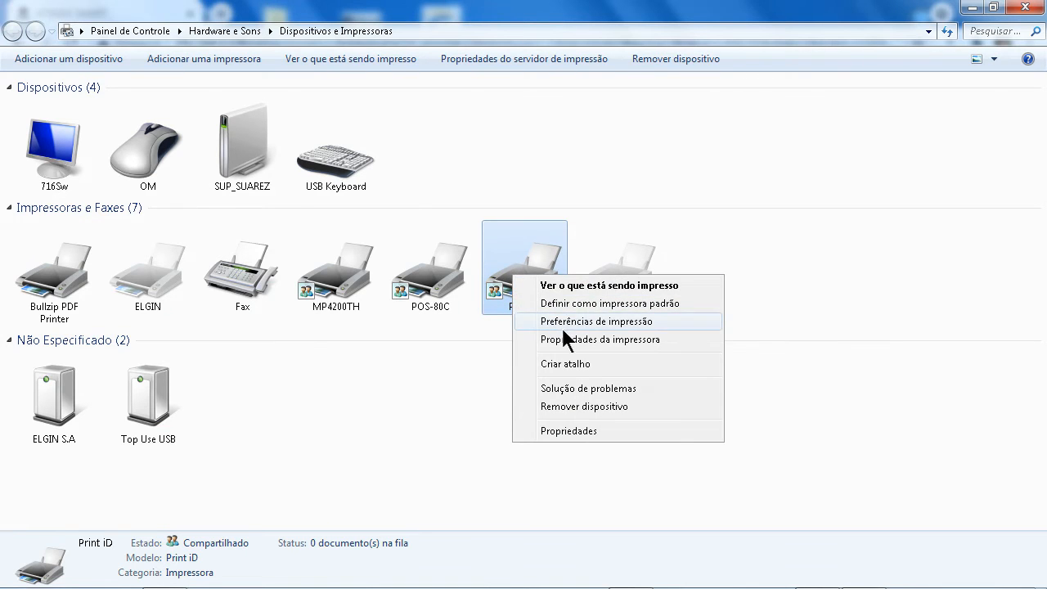
pyautogui.click(520, 339)
pyautogui.click(730, 203)
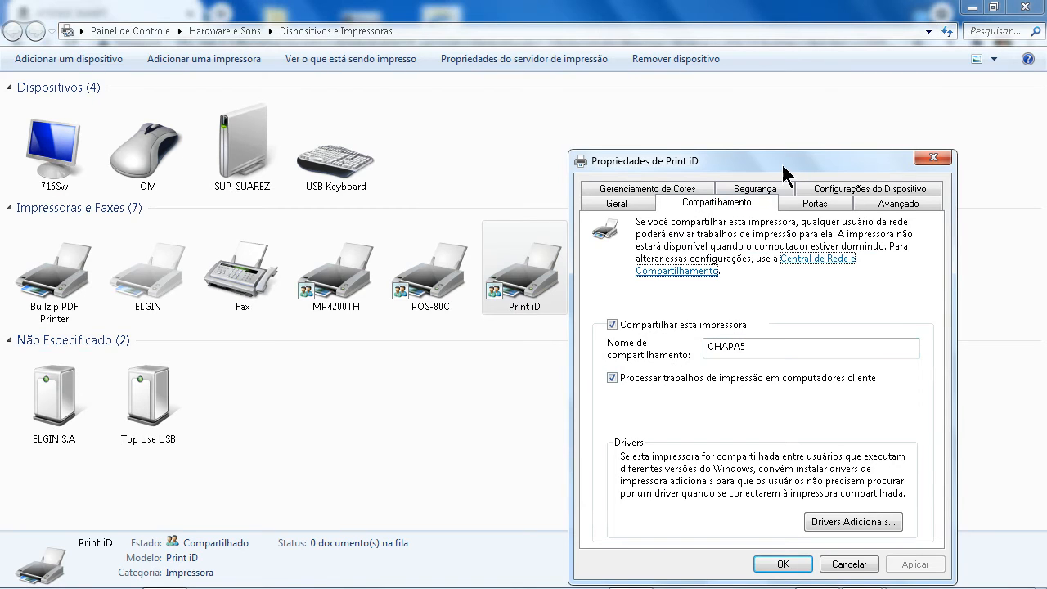
pyautogui.moveTo(780, 161); pyautogui.dragTo(640, 104)
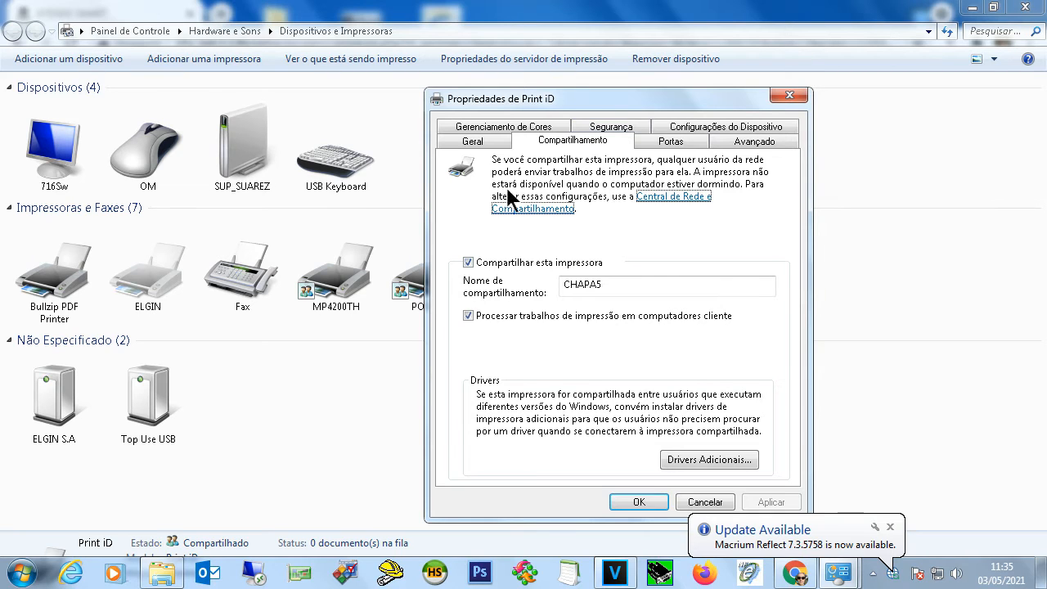
# View Print iD's Segurança permissions and browse all users via Adicionar > Avançado, adding none
pyautogui.click(611, 128)
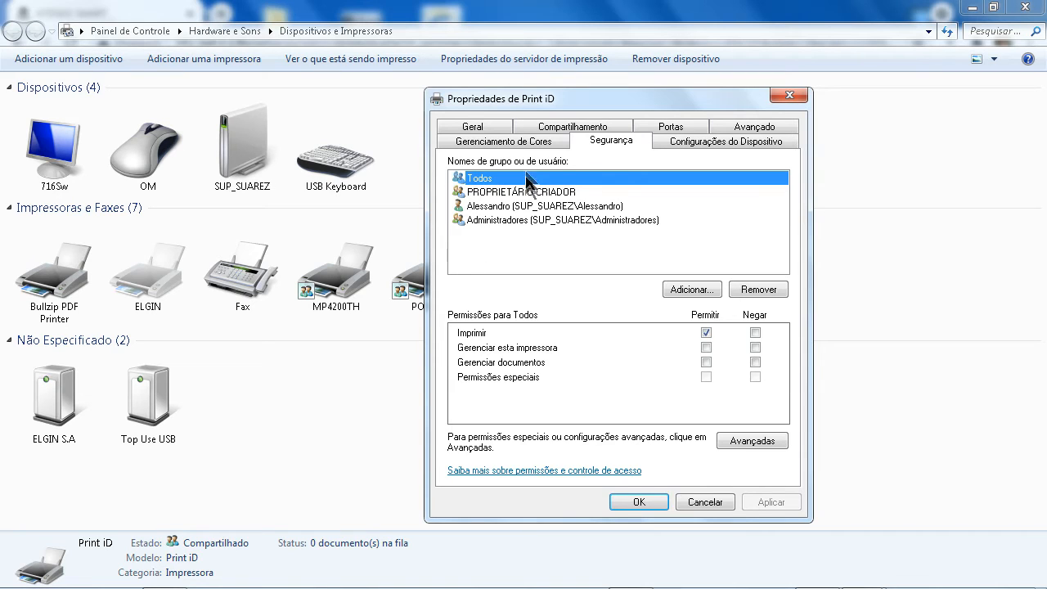
pyautogui.click(691, 290)
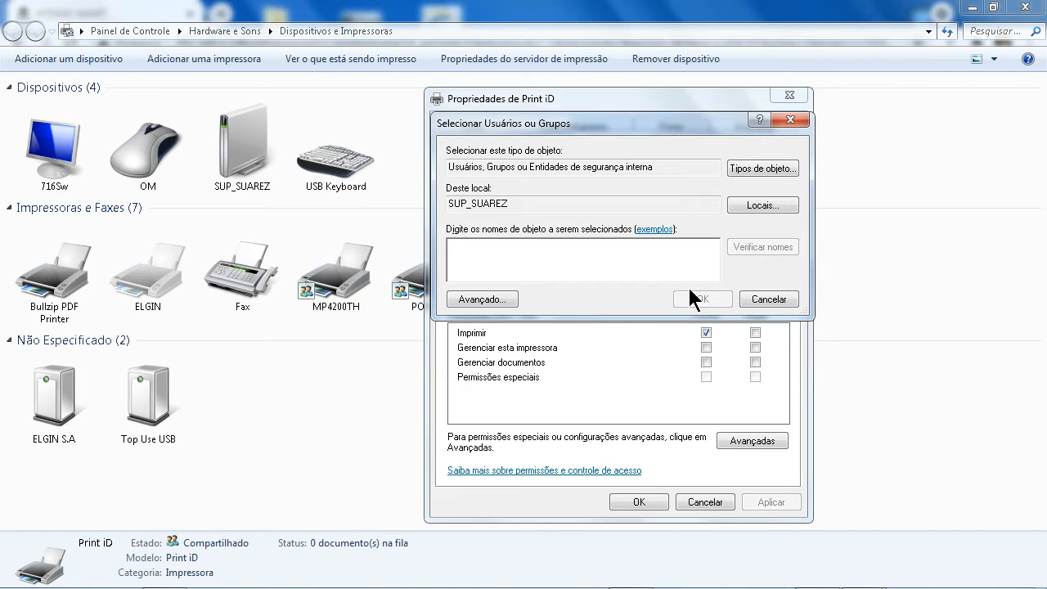
pyautogui.click(495, 300)
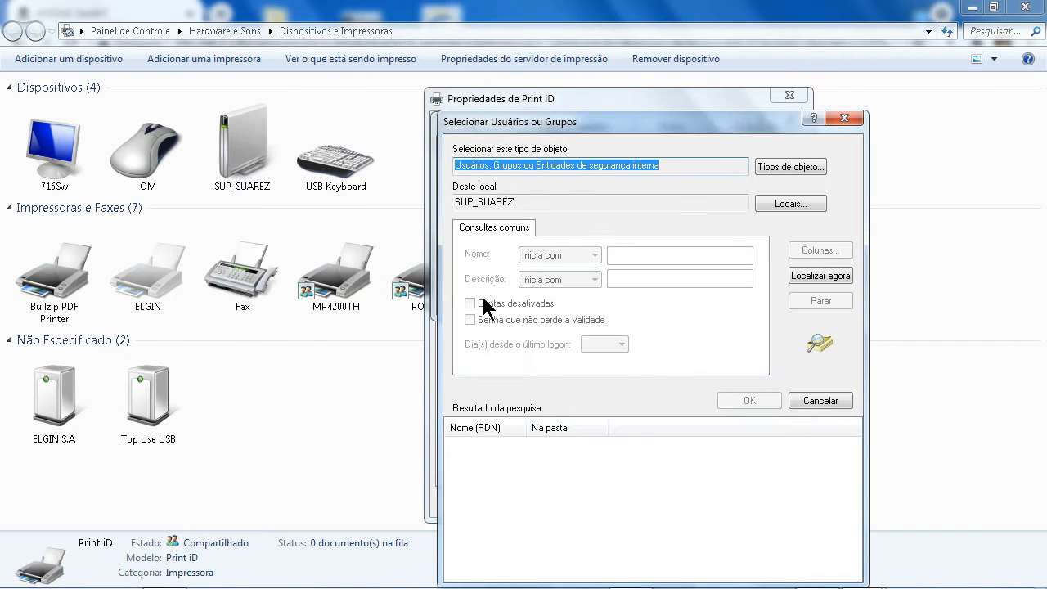
pyautogui.click(825, 276)
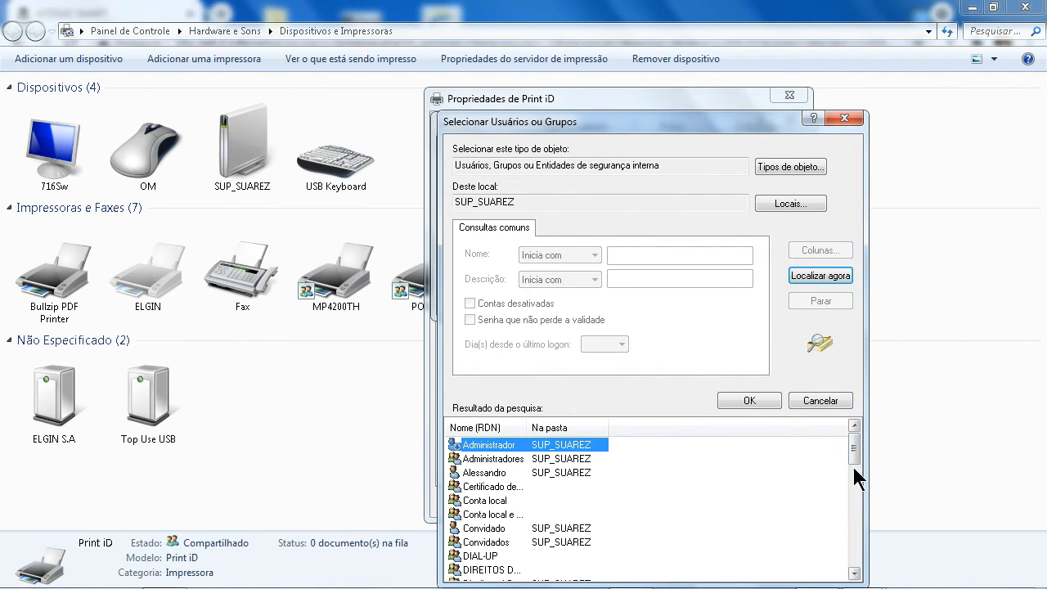
pyautogui.moveTo(854, 455); pyautogui.dragTo(860, 564)
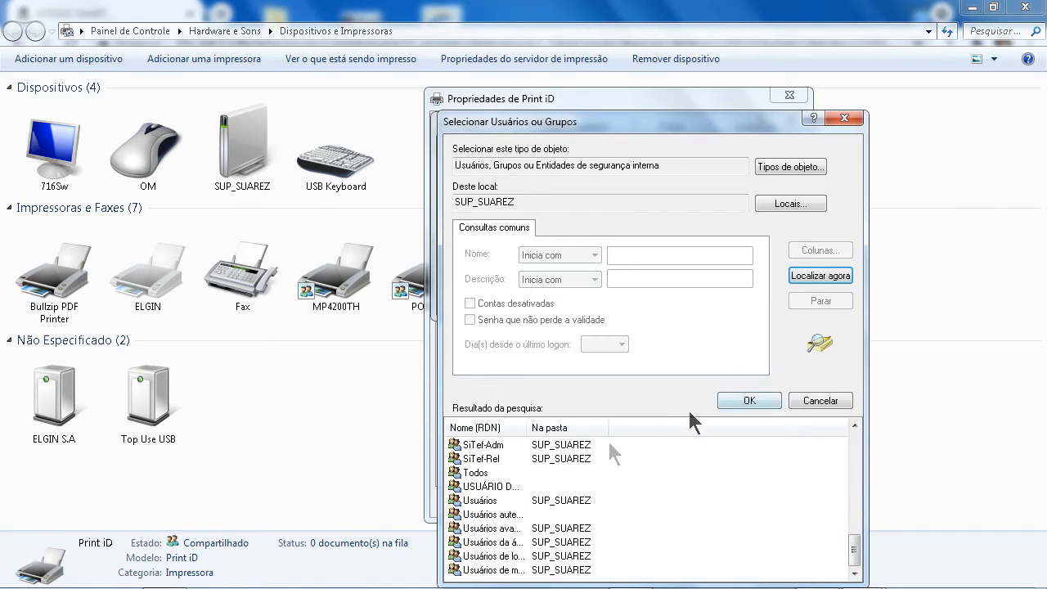
pyautogui.click(849, 117)
pyautogui.click(766, 294)
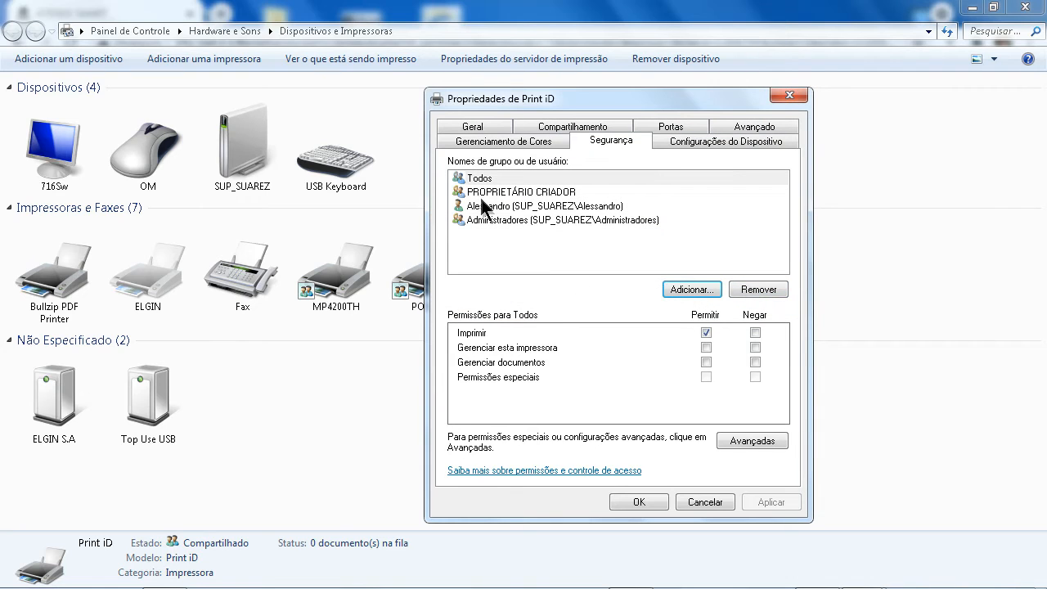
# Allow Todos to Gerenciar esta impressora and Gerenciar documentos on Print iD, apply, and close
pyautogui.click(486, 180)
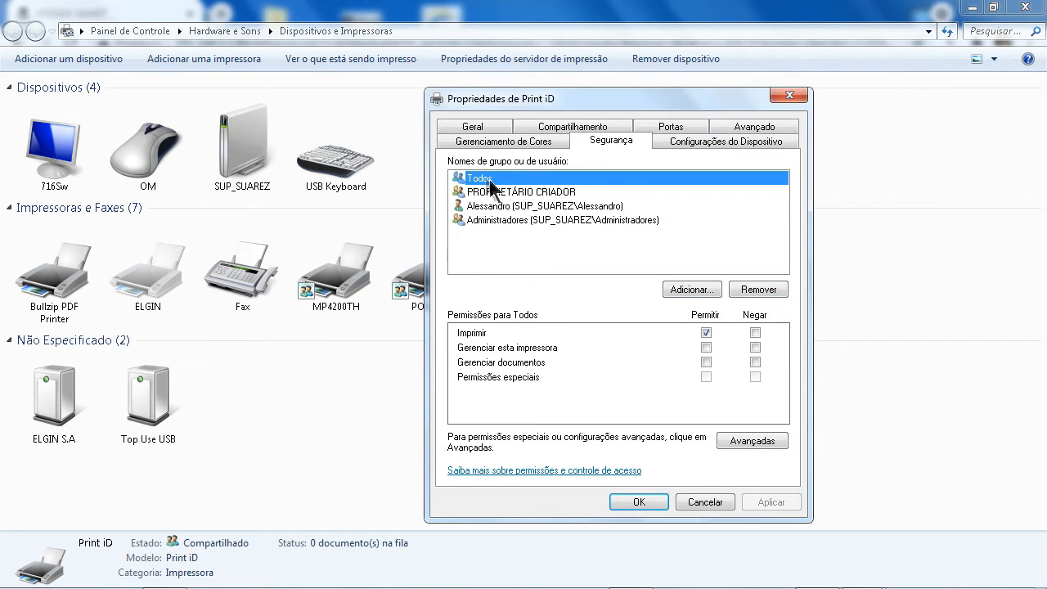
pyautogui.click(707, 347)
pyautogui.click(707, 362)
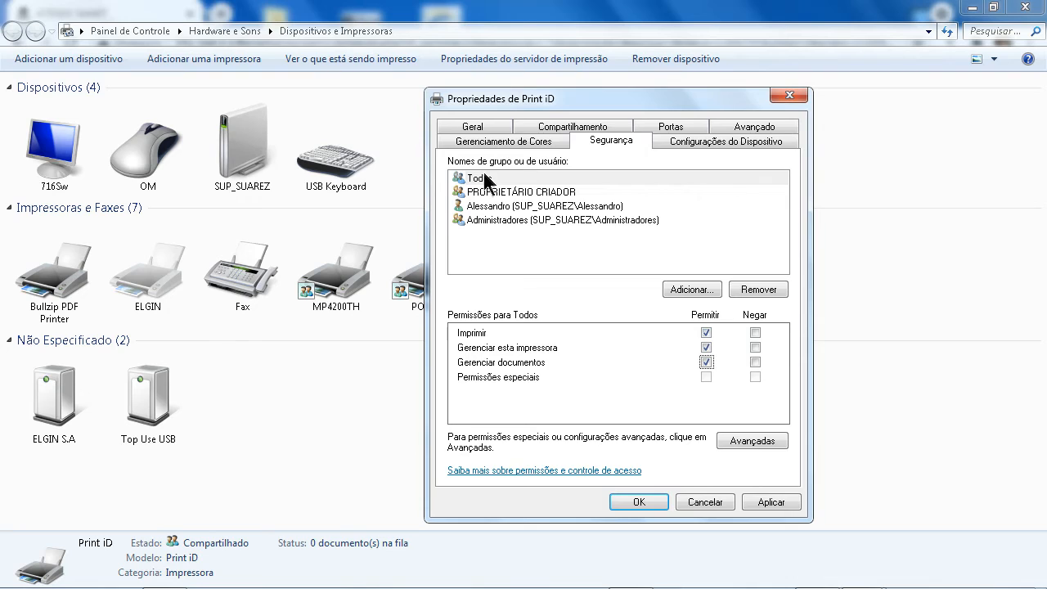
pyautogui.click(773, 502)
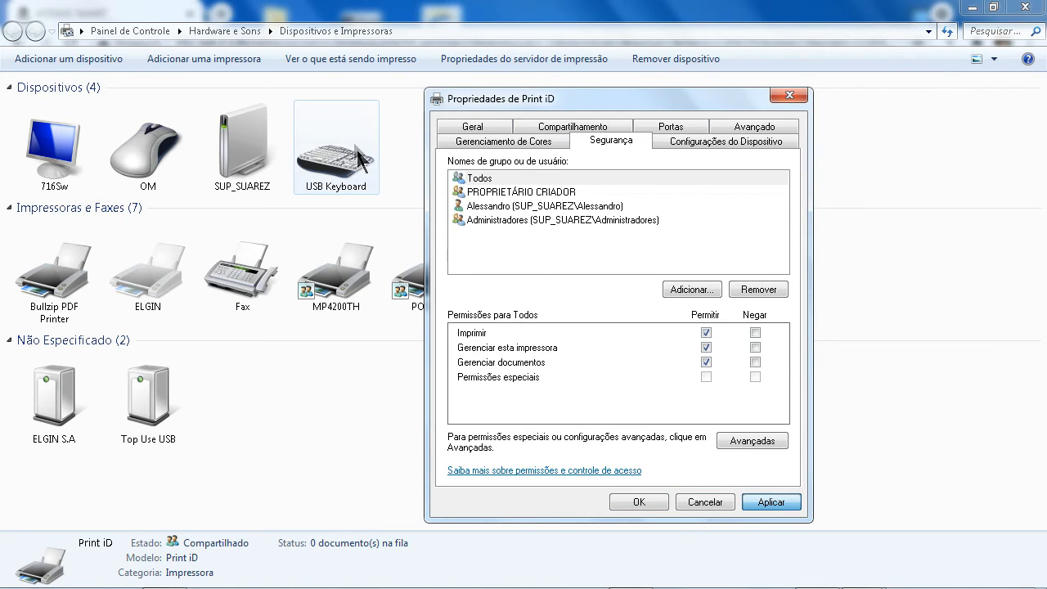
pyautogui.press('Escape')
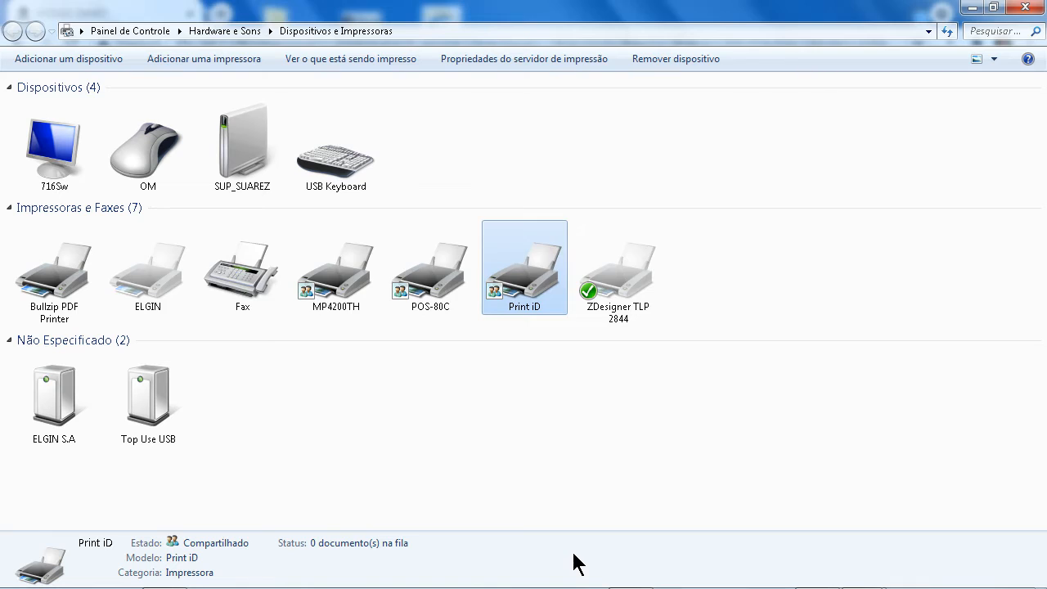
# Reopen the CHAPA print location, keep Porta at \\LOCALHOST\CHAPA5, and close its form
pyautogui.hotkey('alt', 'Tab')
pyautogui.hotkey('alt', 'Tab')
pyautogui.hotkey('alt', 'Tab')
pyautogui.hotkey('alt', 'shift', 'Tab')
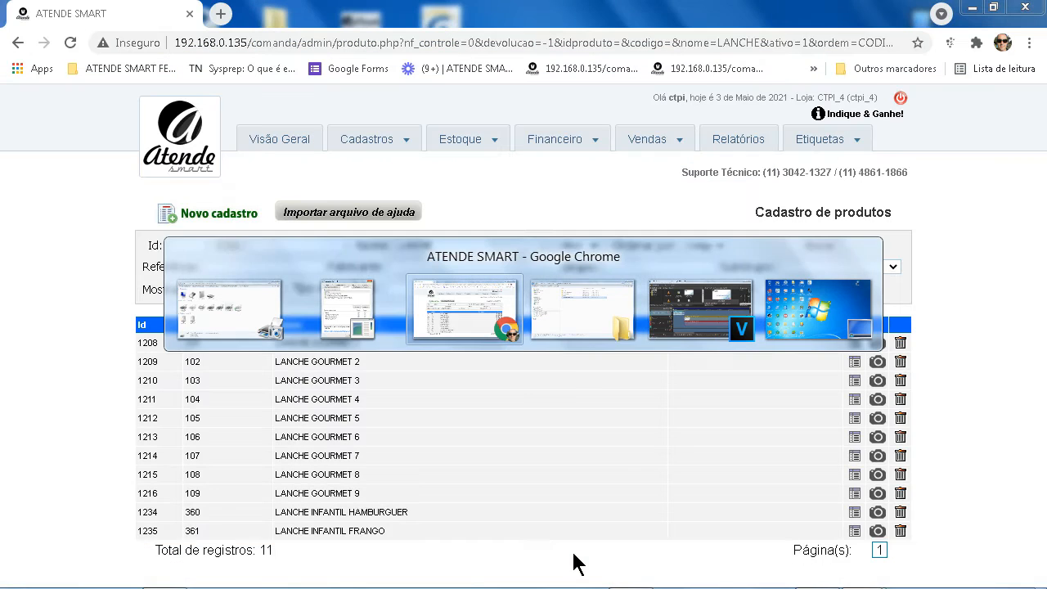
pyautogui.click(367, 139)
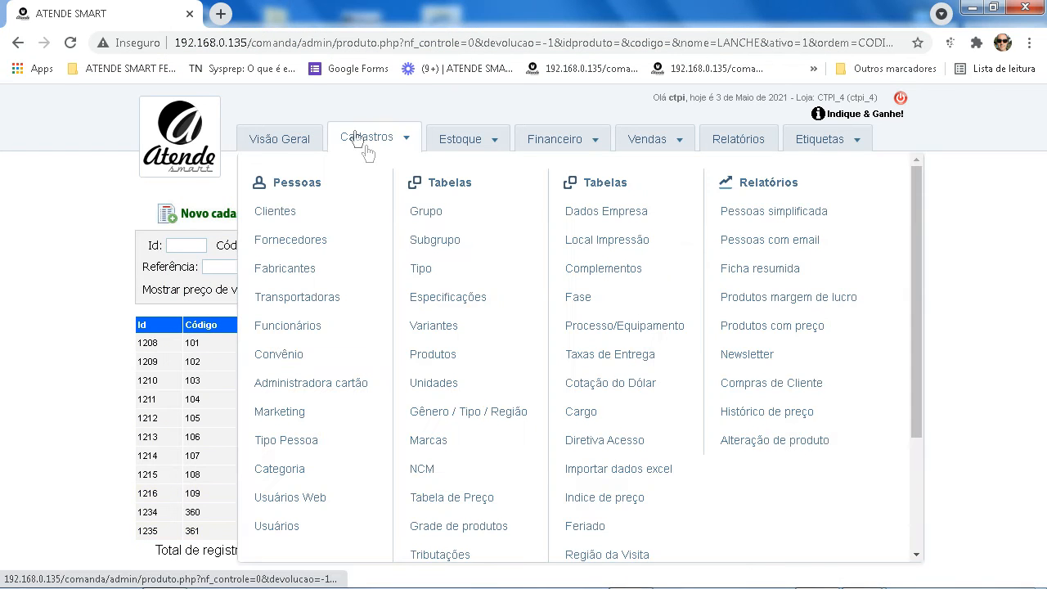
pyautogui.click(609, 242)
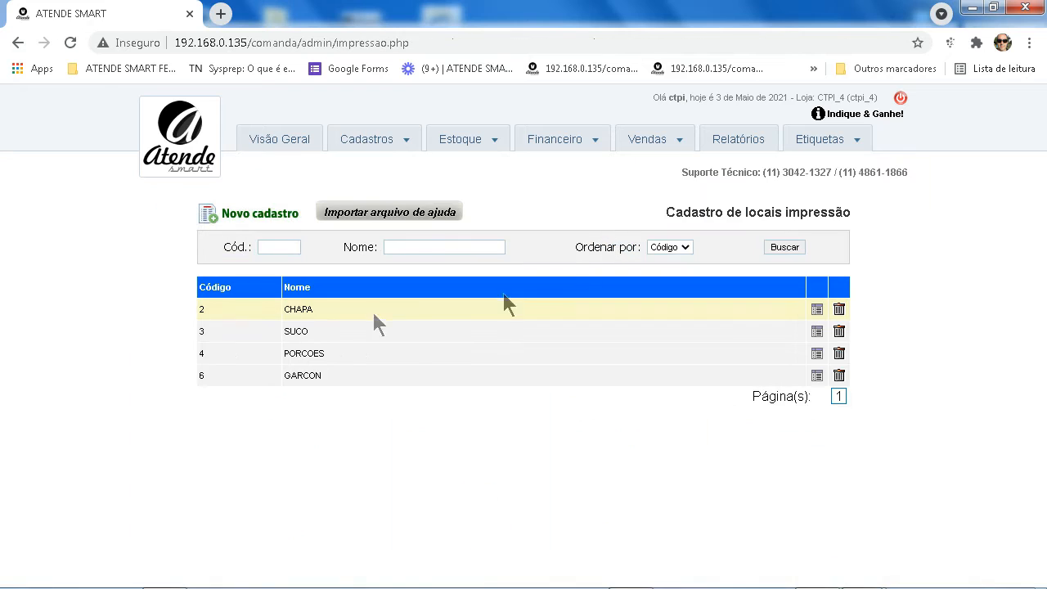
pyautogui.click(816, 309)
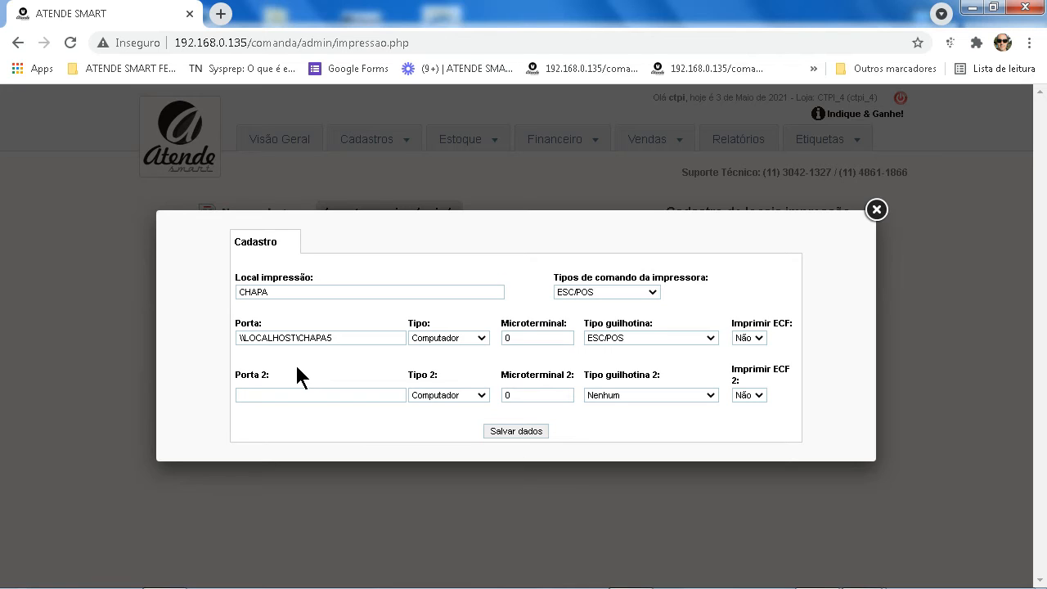
pyautogui.click(876, 210)
pyautogui.click(344, 133)
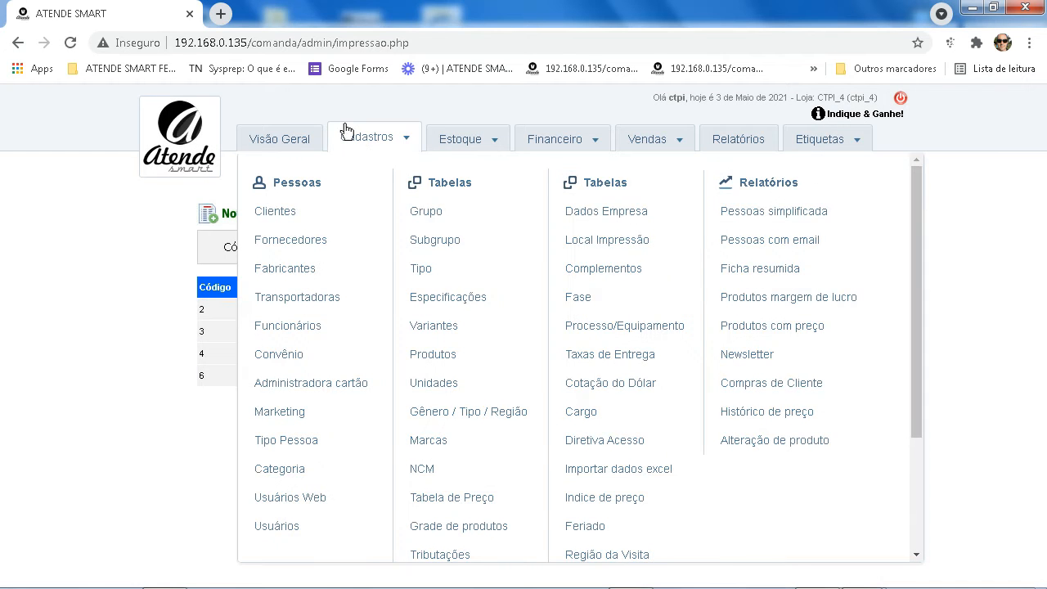
pyautogui.moveTo(473, 365)
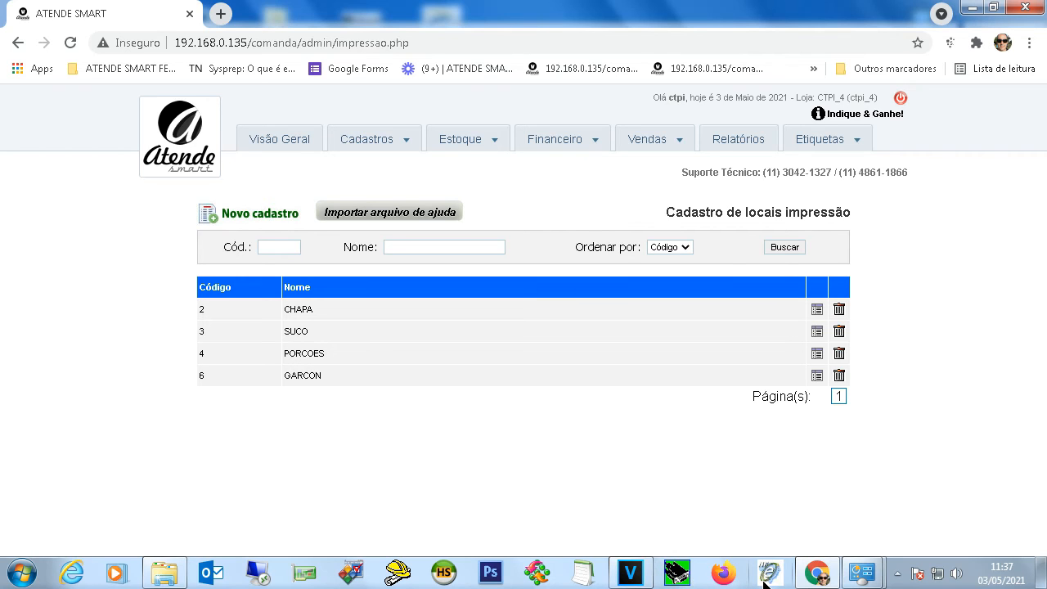
pyautogui.moveTo(863, 572)
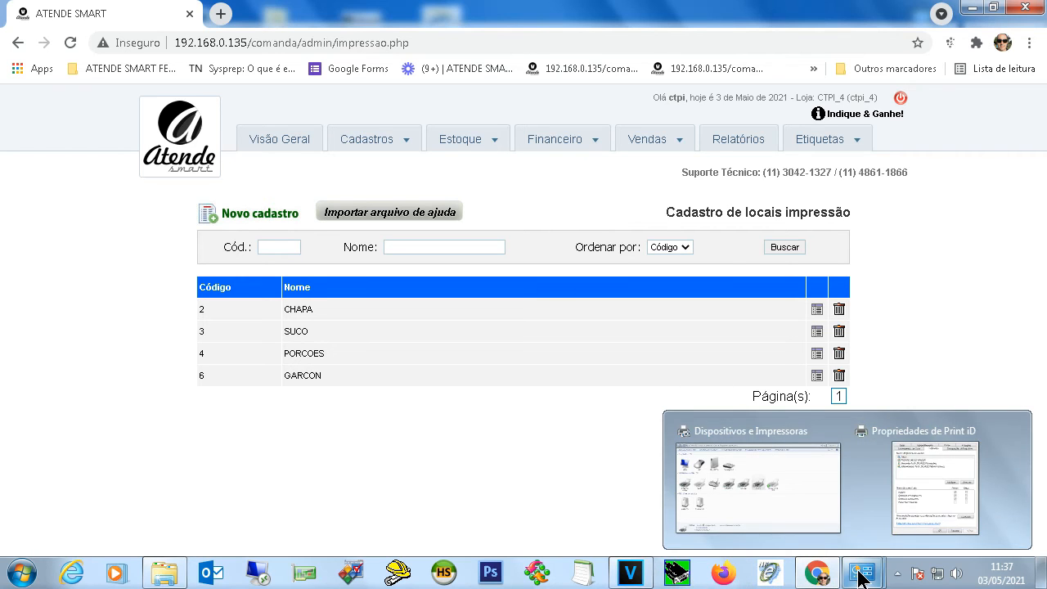
pyautogui.click(815, 507)
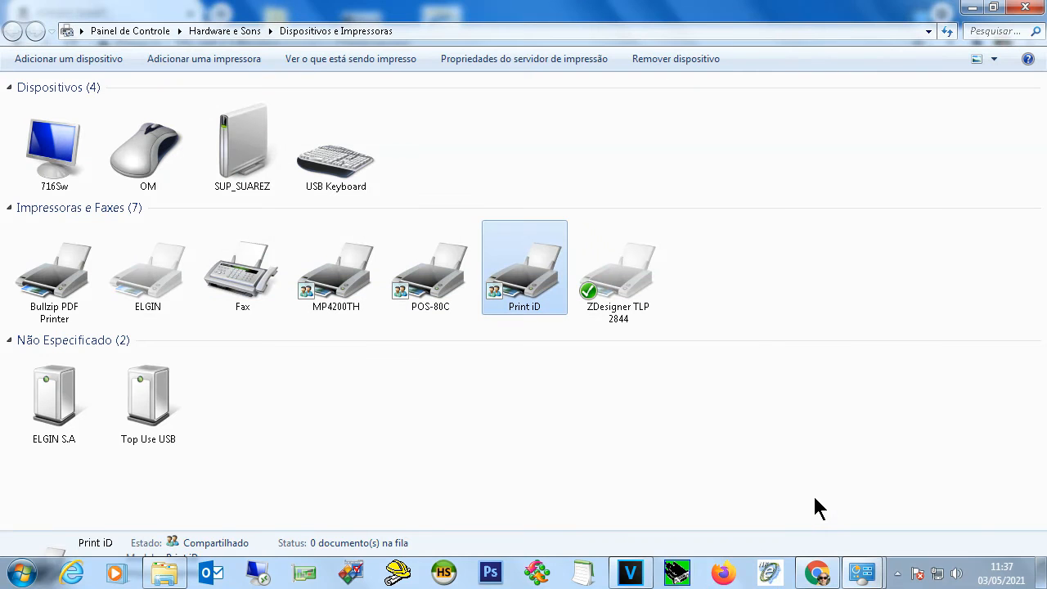
pyautogui.rightClick(519, 267)
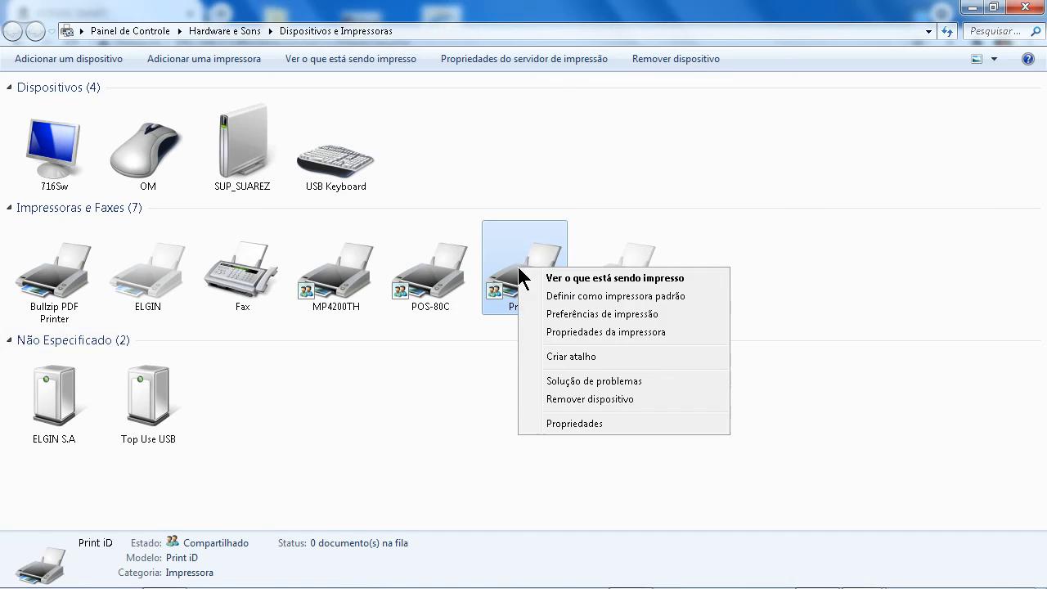
pyautogui.click(579, 332)
pyautogui.click(548, 121)
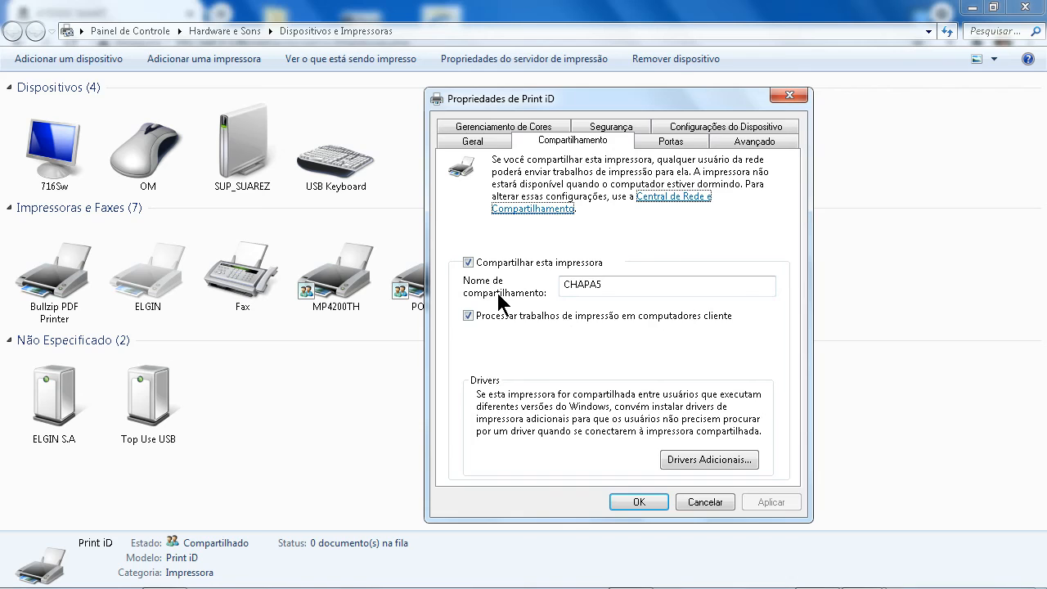
pyautogui.click(716, 504)
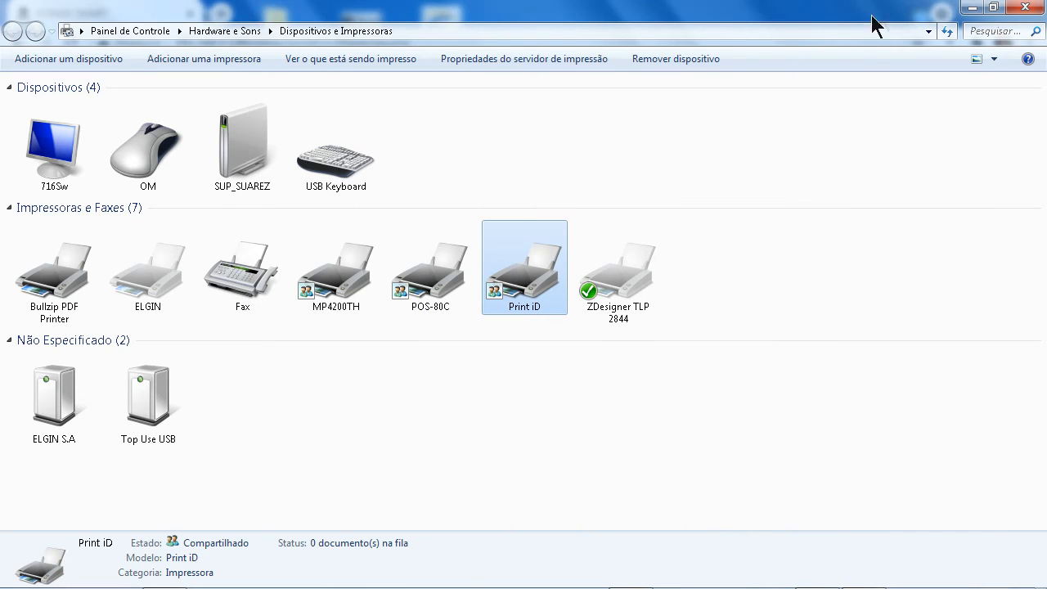
pyautogui.click(974, 8)
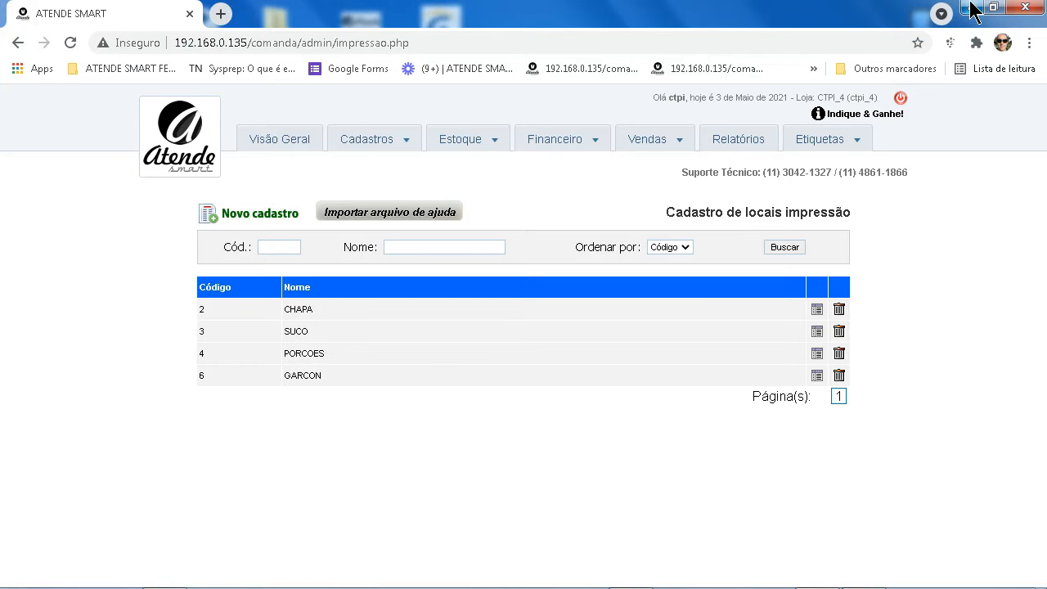
# Minimize the Chrome window to reveal the Windows desktop
pyautogui.click(972, 8)
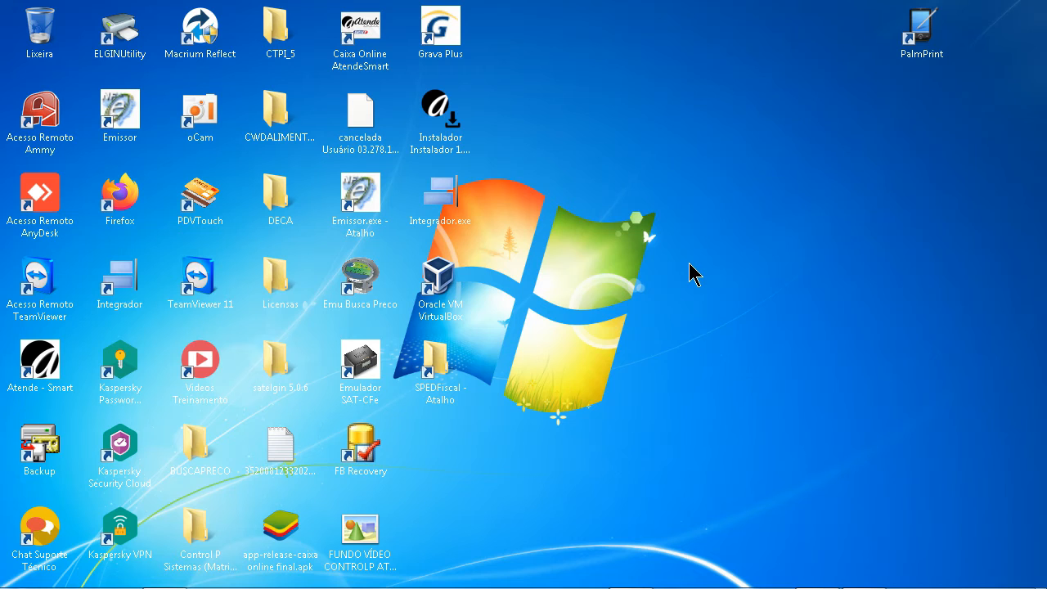
# Start PalmPrint and open its print-order Monitor from the tray icon menu
pyautogui.doubleClick(922, 31)
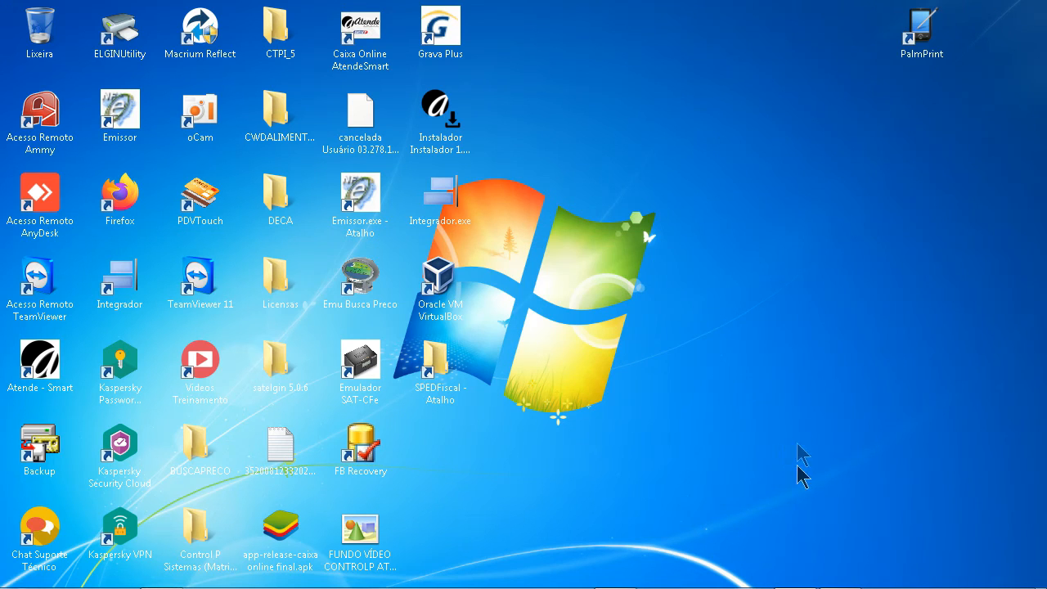
pyautogui.moveTo(851, 582)
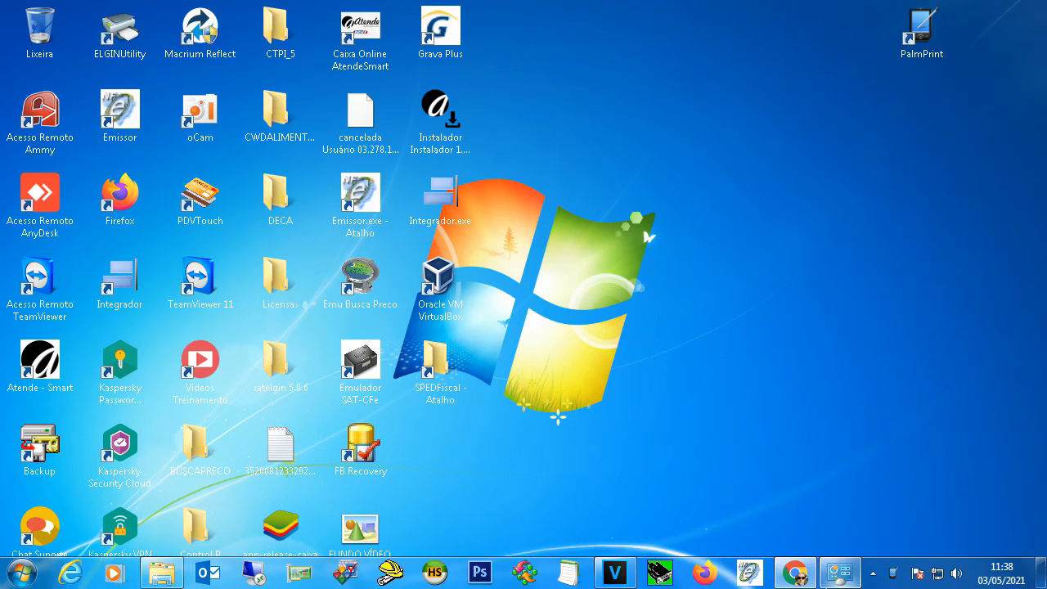
pyautogui.rightClick(898, 583)
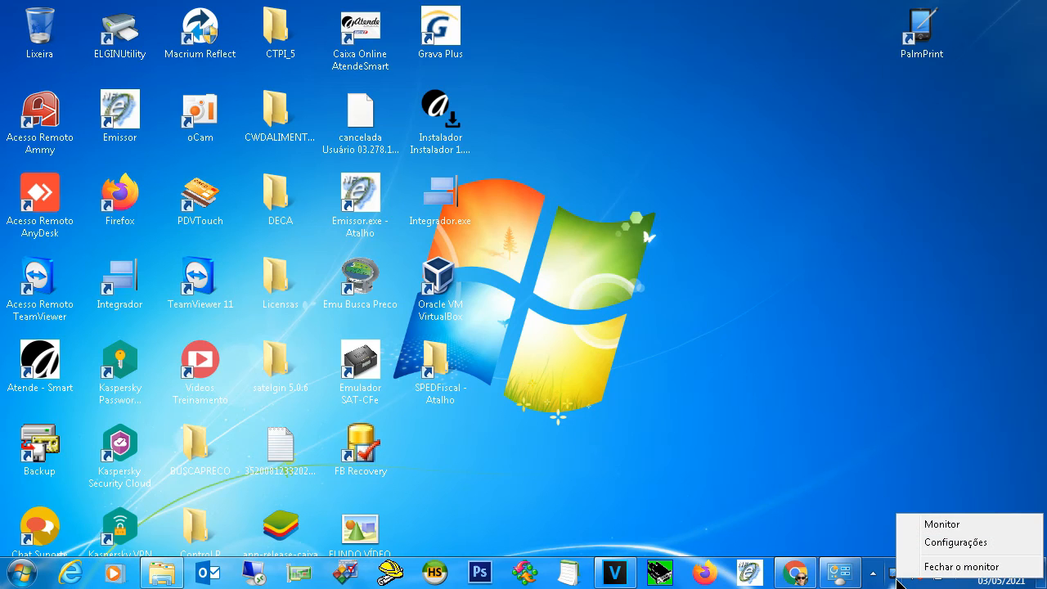
pyautogui.click(941, 525)
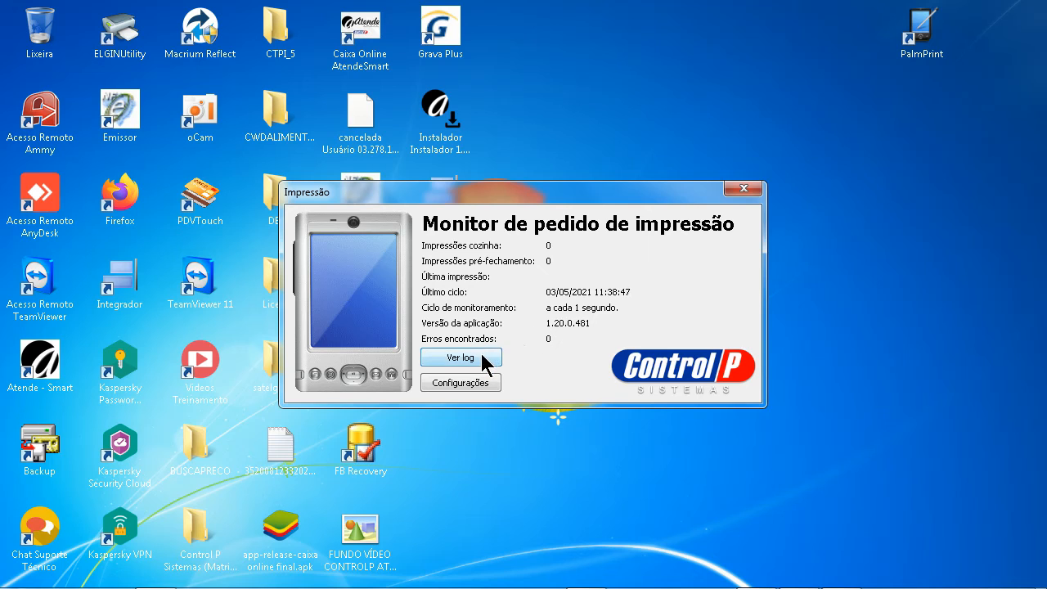
# Check the empty session log, then bring up the Configurações password prompt
pyautogui.click(483, 360)
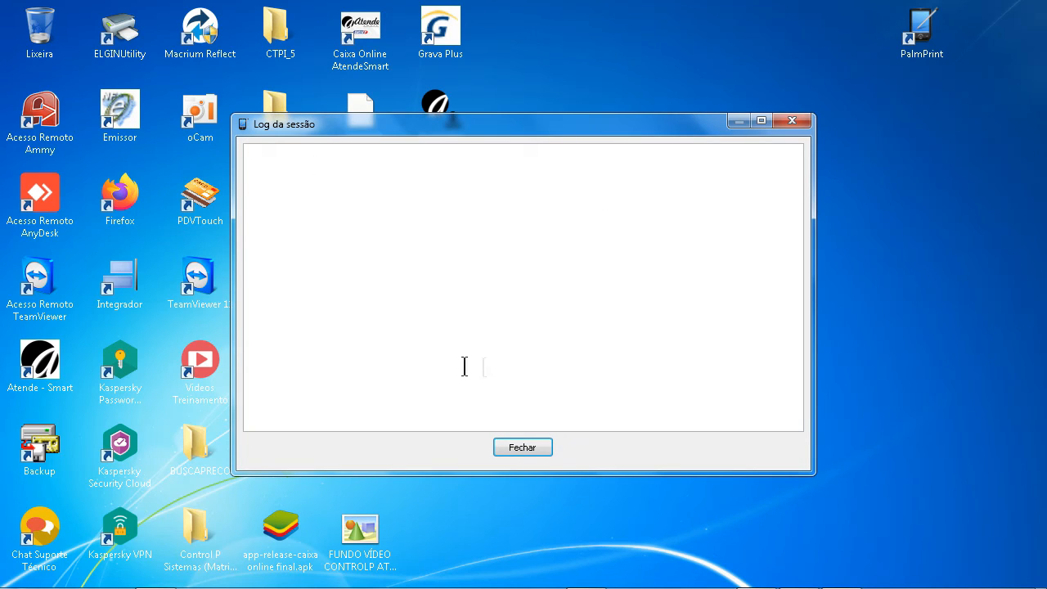
pyautogui.click(789, 122)
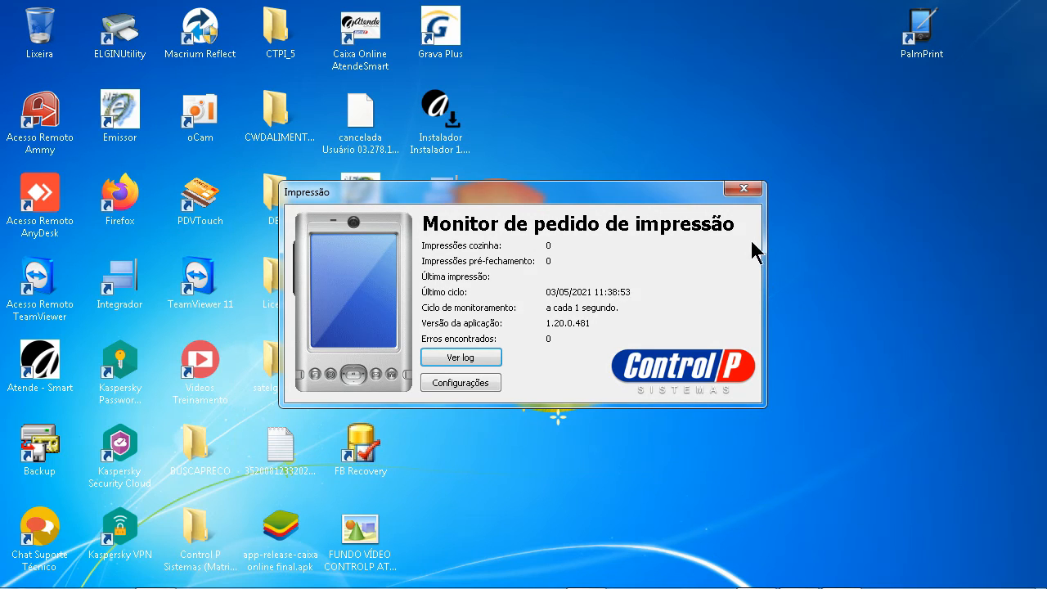
pyautogui.click(458, 383)
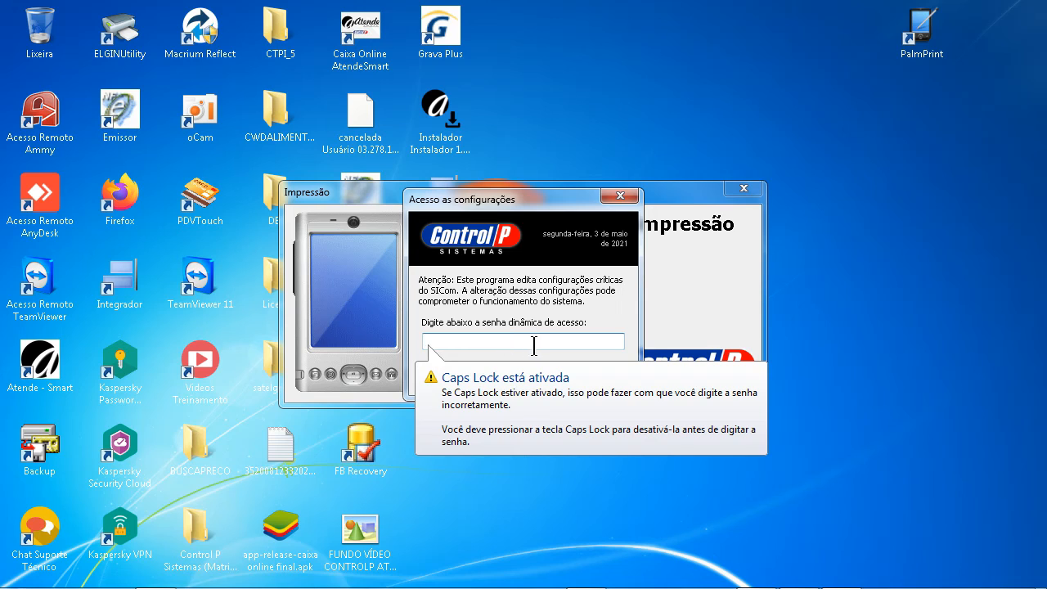
# Unlock settings with the access password, set Tempo to 10 and Sensibilidade log to Resumida, and save
pyautogui.write('•••••••••')
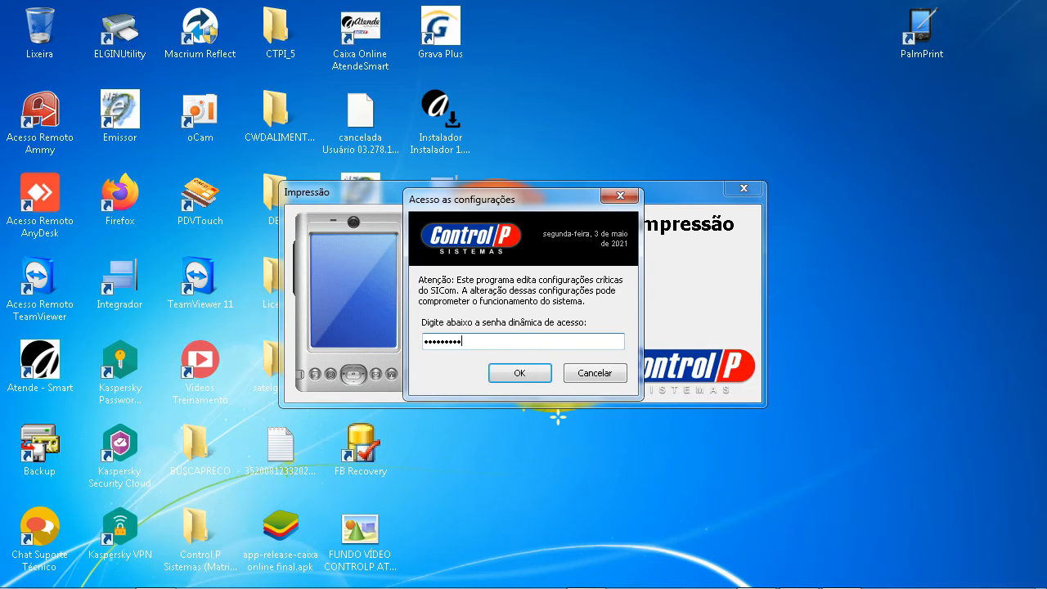
pyautogui.press('Return')
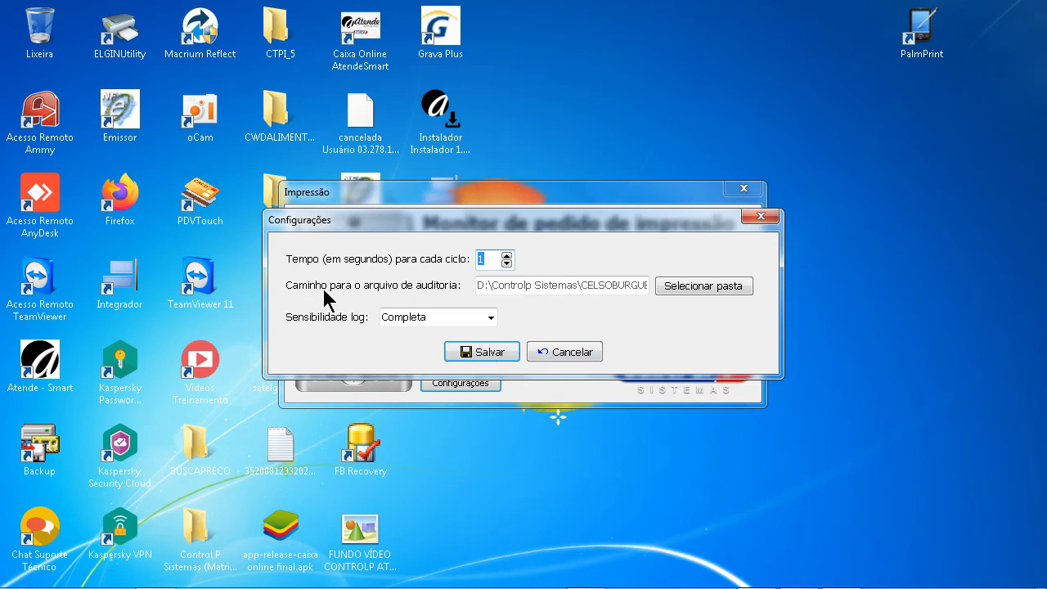
pyautogui.click(486, 259)
pyautogui.write('0')
pyautogui.click(491, 317)
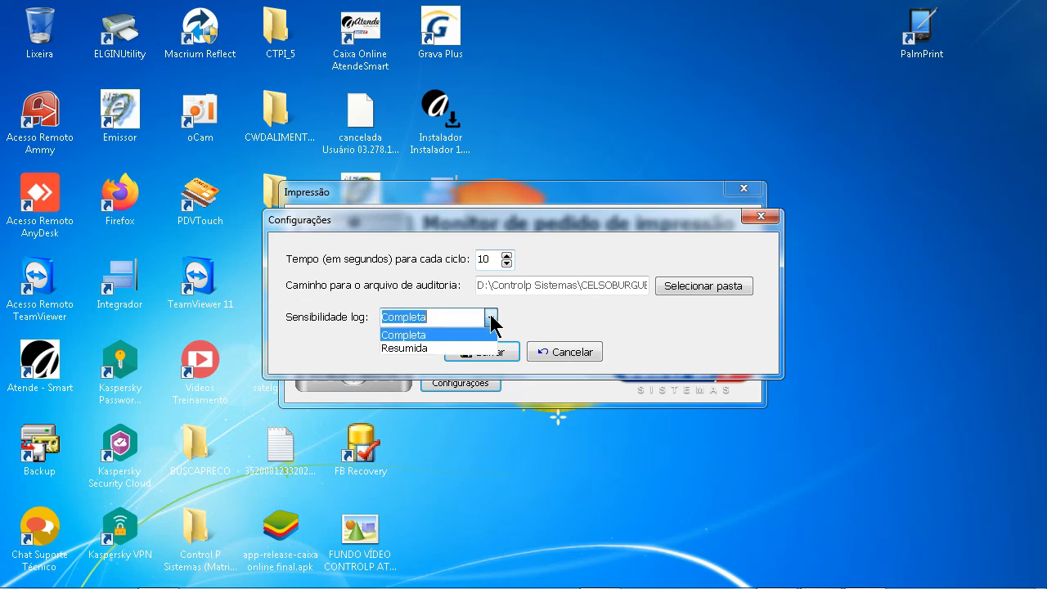
pyautogui.click(412, 347)
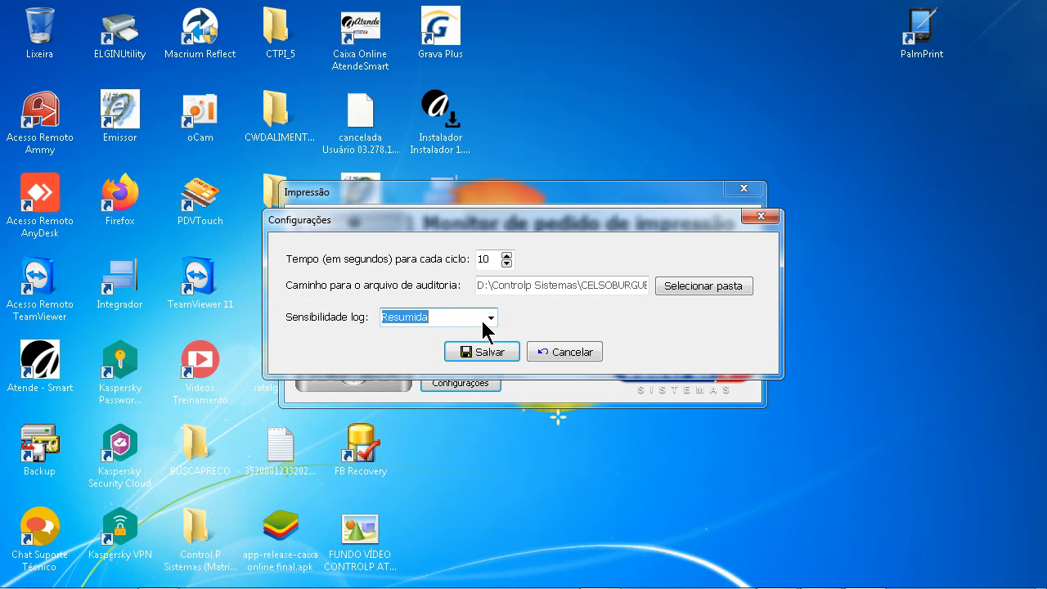
pyautogui.click(492, 353)
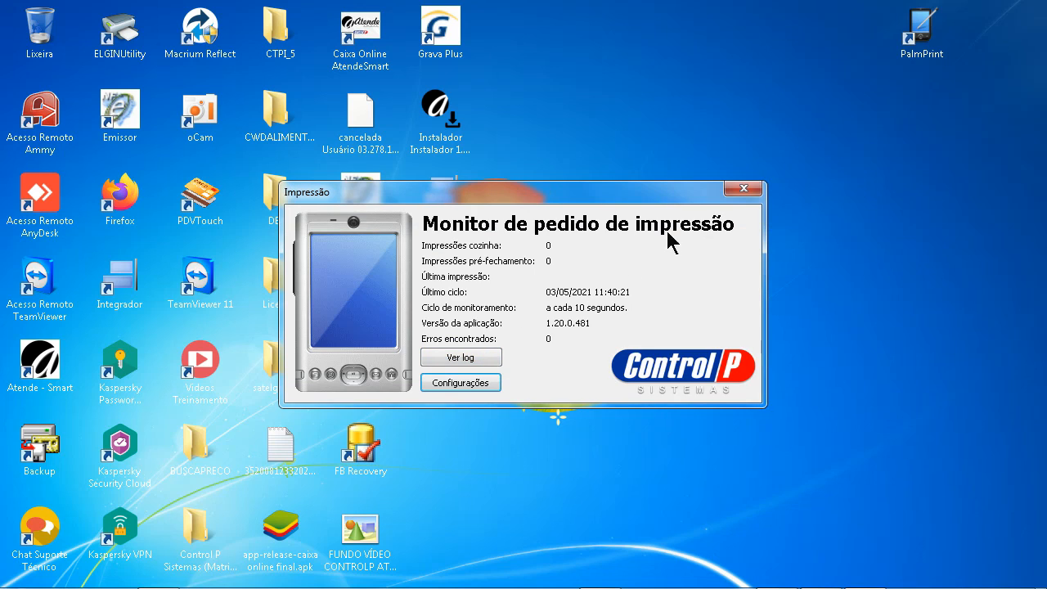
# Close the Impressão monitor window, check the hidden tray icons, and return to the desktop
pyautogui.click(744, 189)
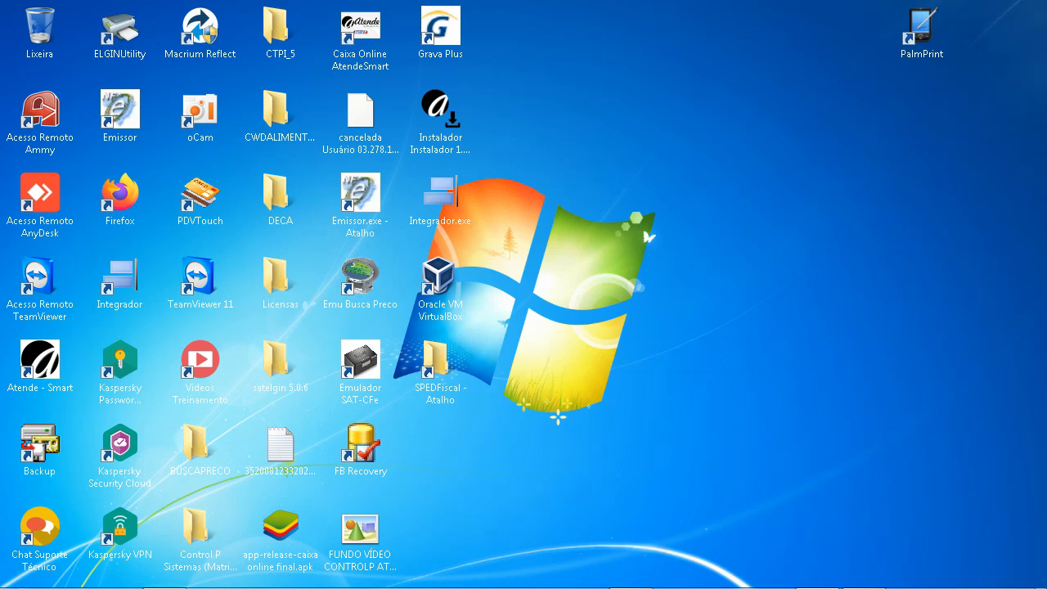
pyautogui.moveTo(867, 582)
pyautogui.click(899, 575)
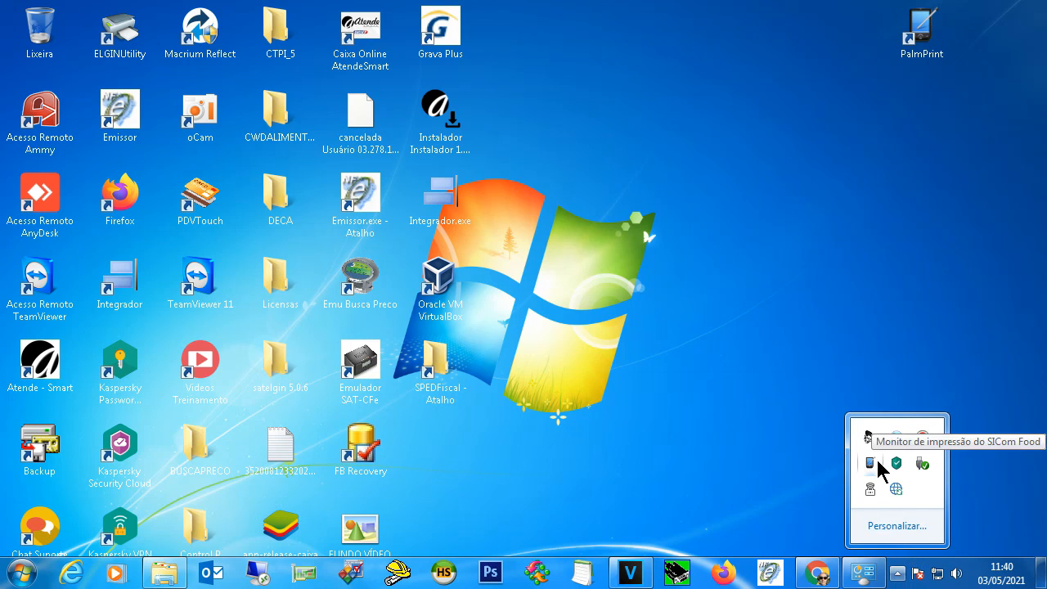
pyautogui.click(812, 195)
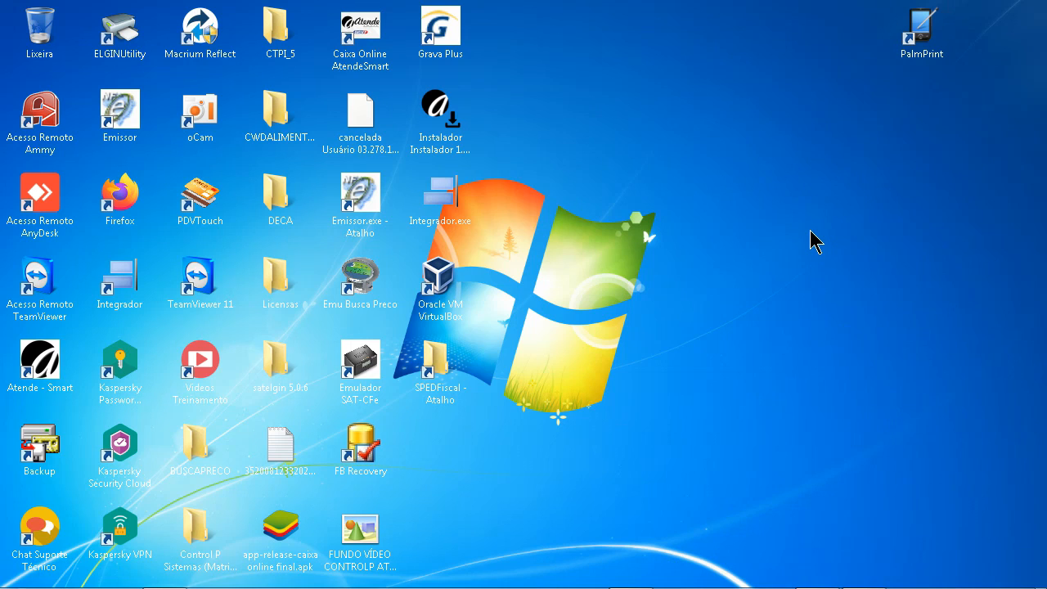